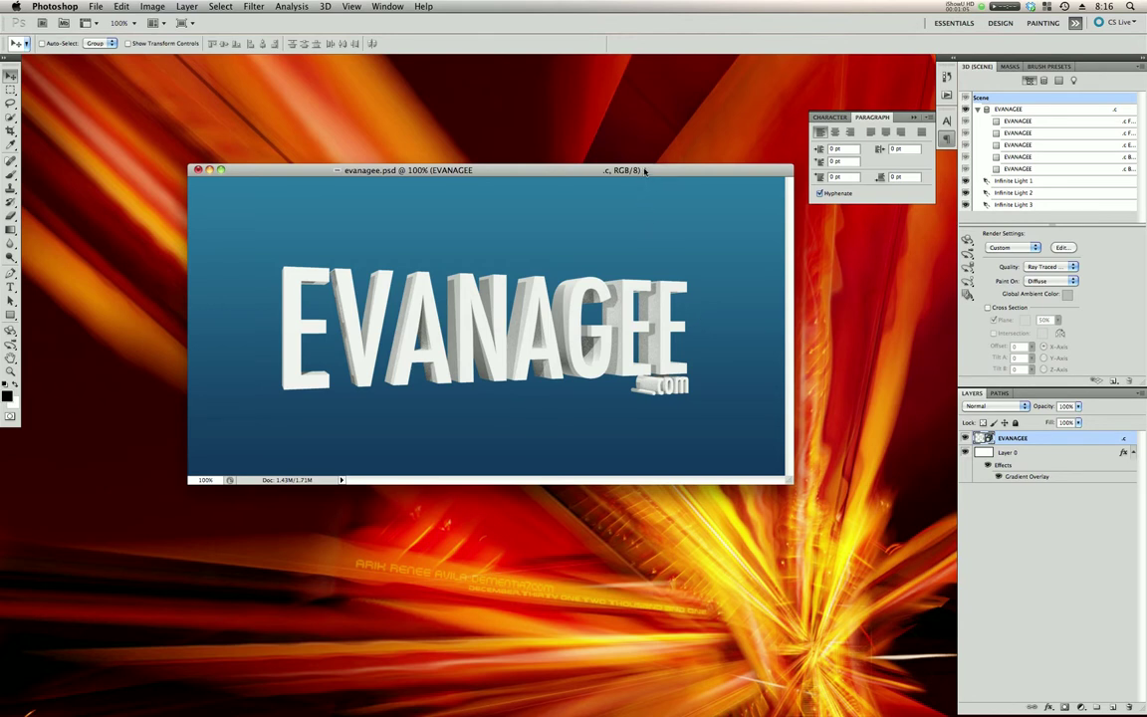
Step: Rotate the 3D EVANAGEE text slightly, taking its Z orientation from -22.1 to -24.4
drag(644, 170, 642, 166)
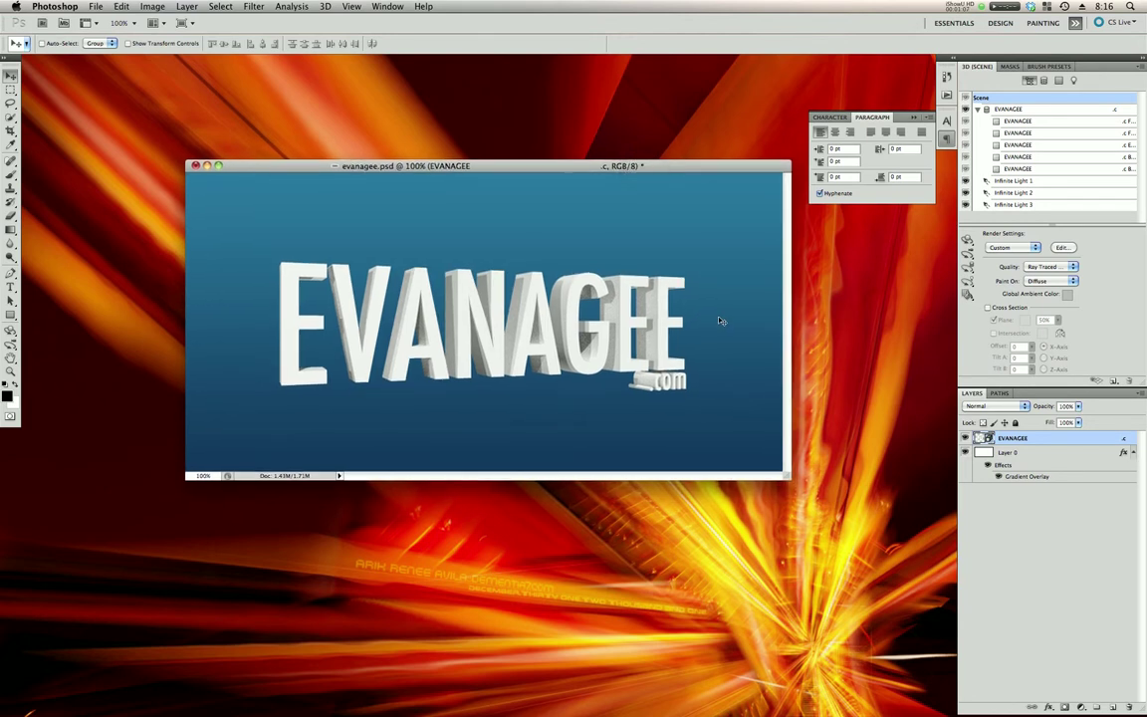
click(967, 240)
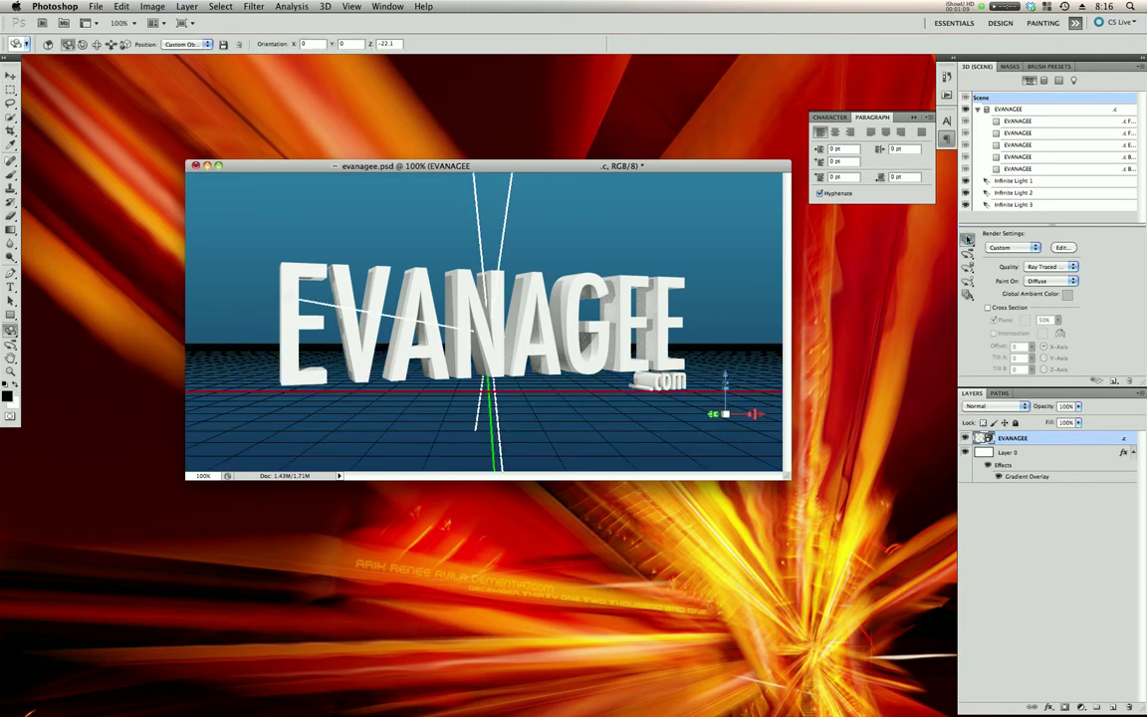
click(496, 316)
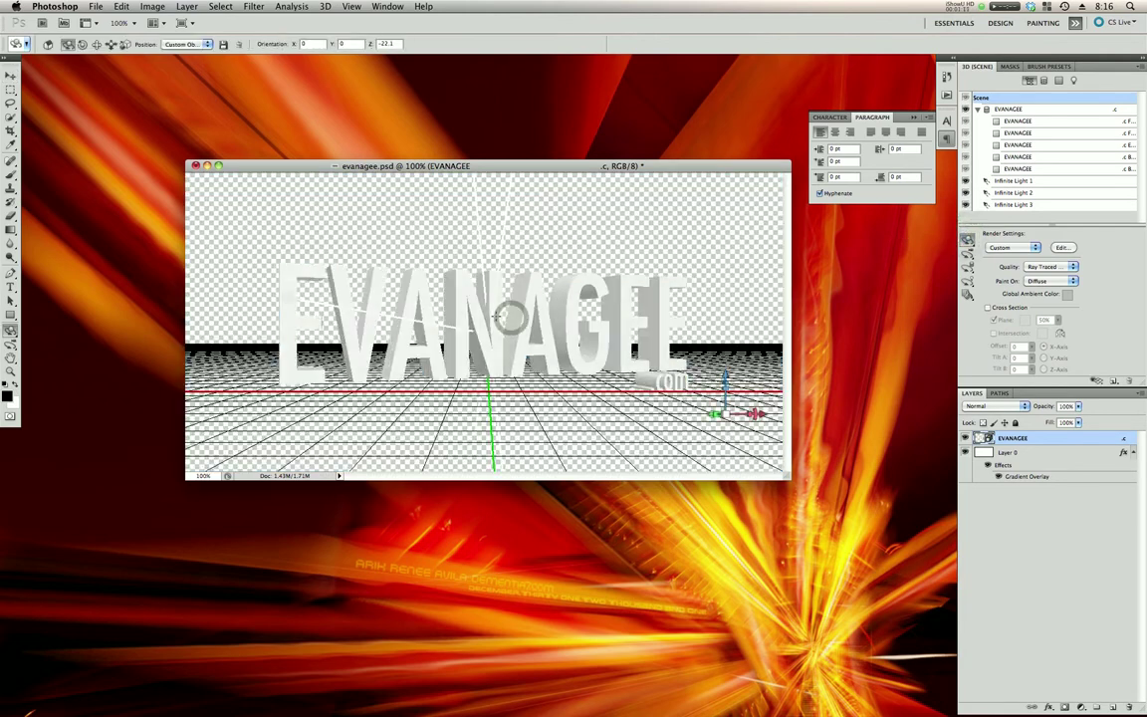
mouse_move(508, 316)
mouse_down()
mouse_move(379, 316)
mouse_move(738, 320)
mouse_move(523, 328)
mouse_move(530, 320)
mouse_move(515, 315)
mouse_up()
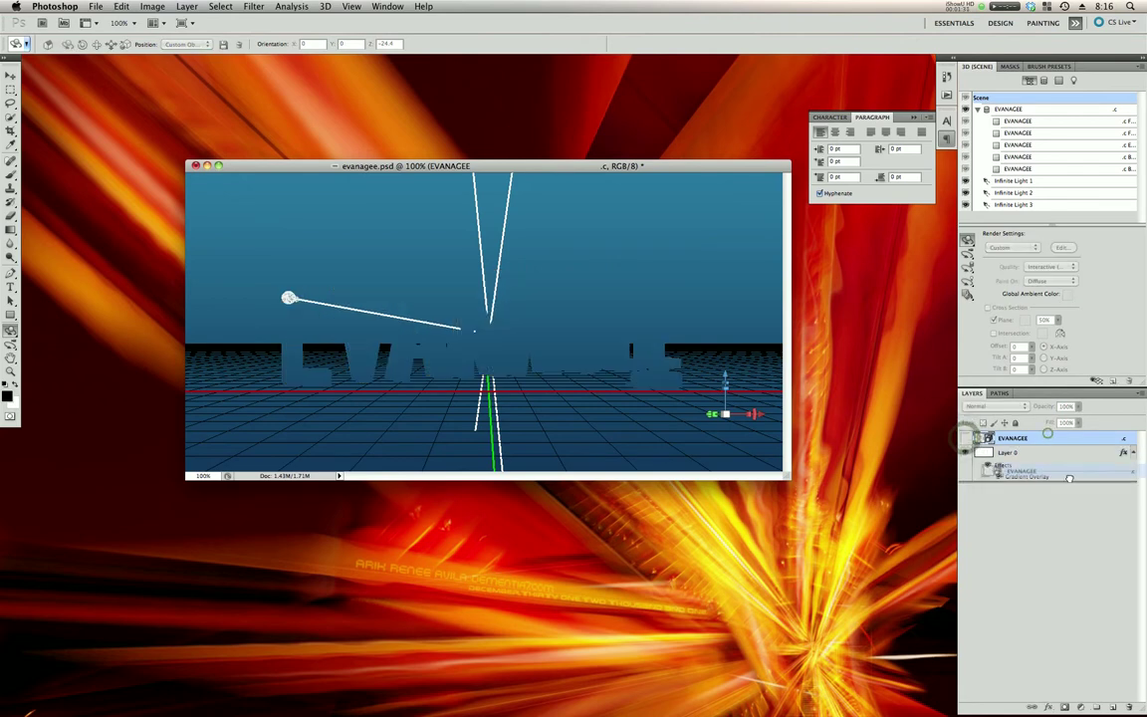
Step: Delete the EVANAGEE 3D layer
click(1047, 438)
key(Delete)
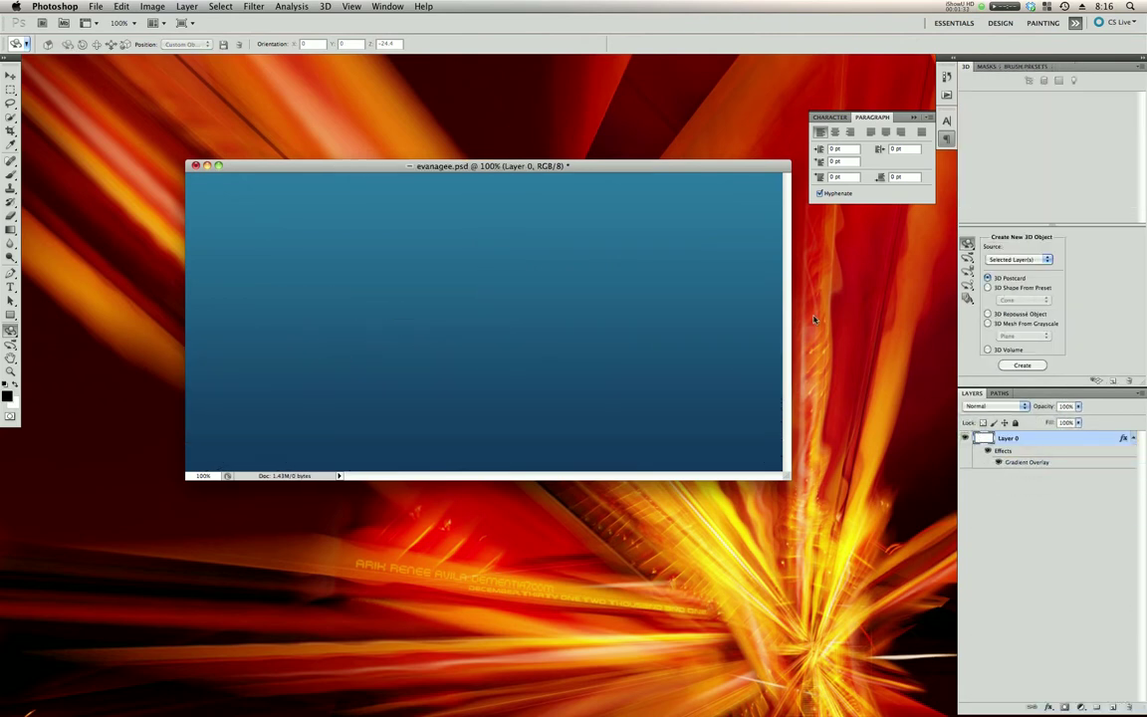
drag(640, 165, 621, 142)
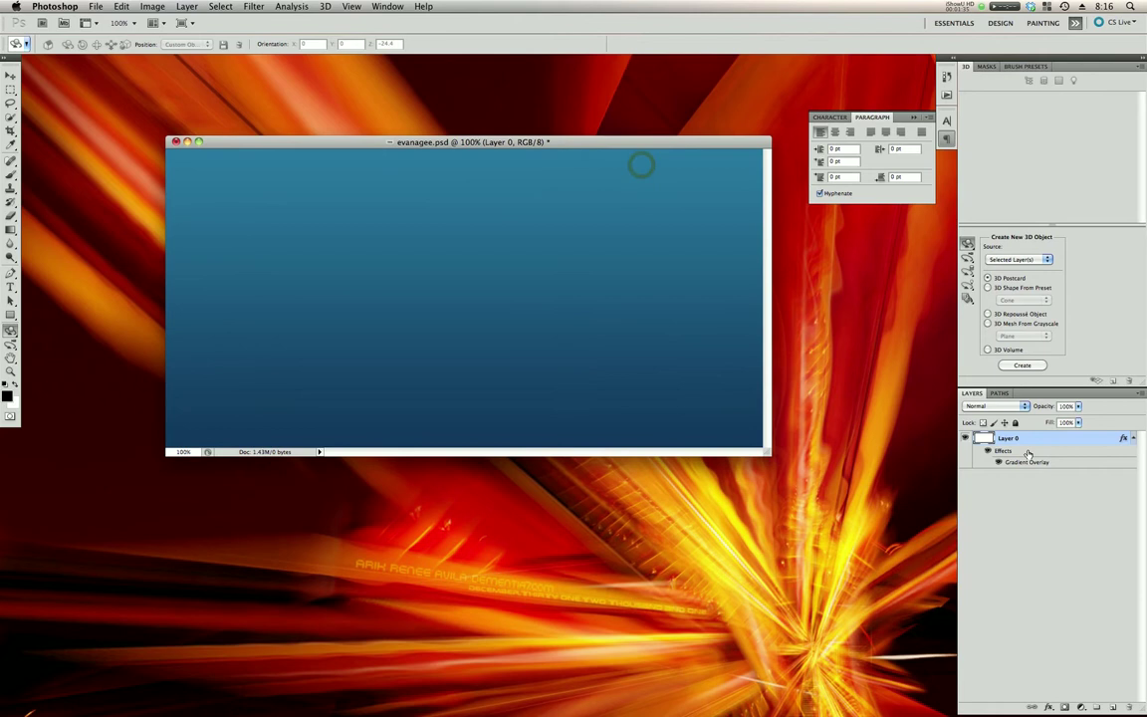
click(1017, 461)
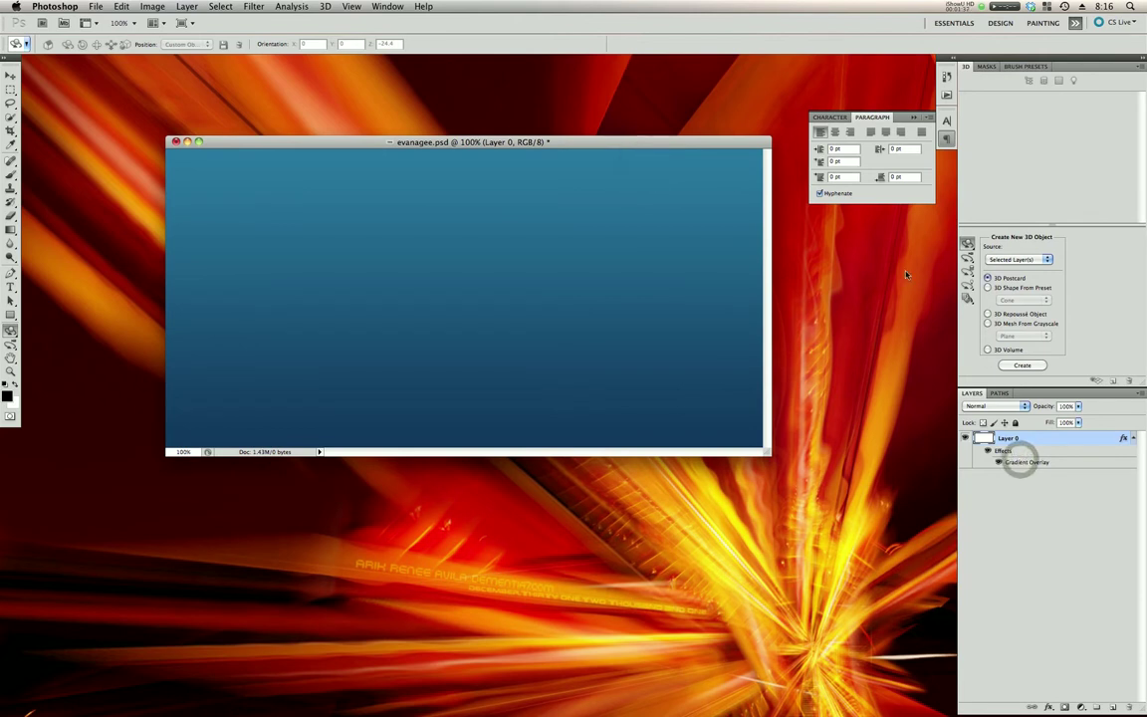
drag(657, 141, 662, 183)
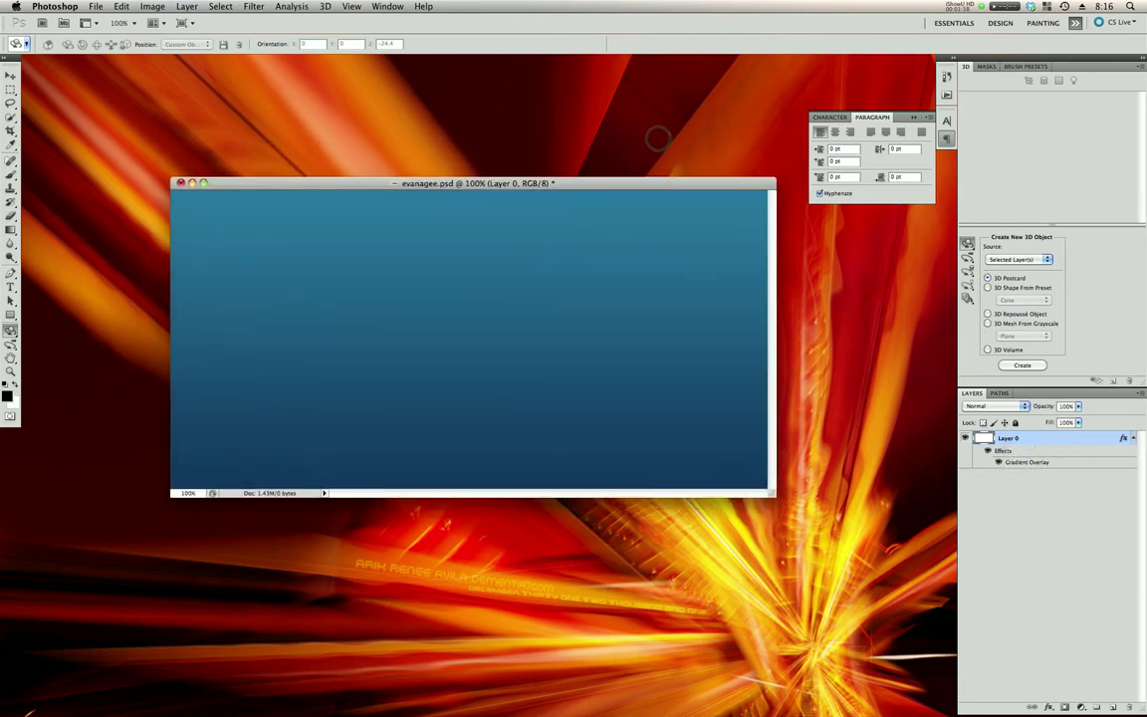
Step: Add a white text layer reading 'Photoshop CS5' on the blue gradient
key(t)
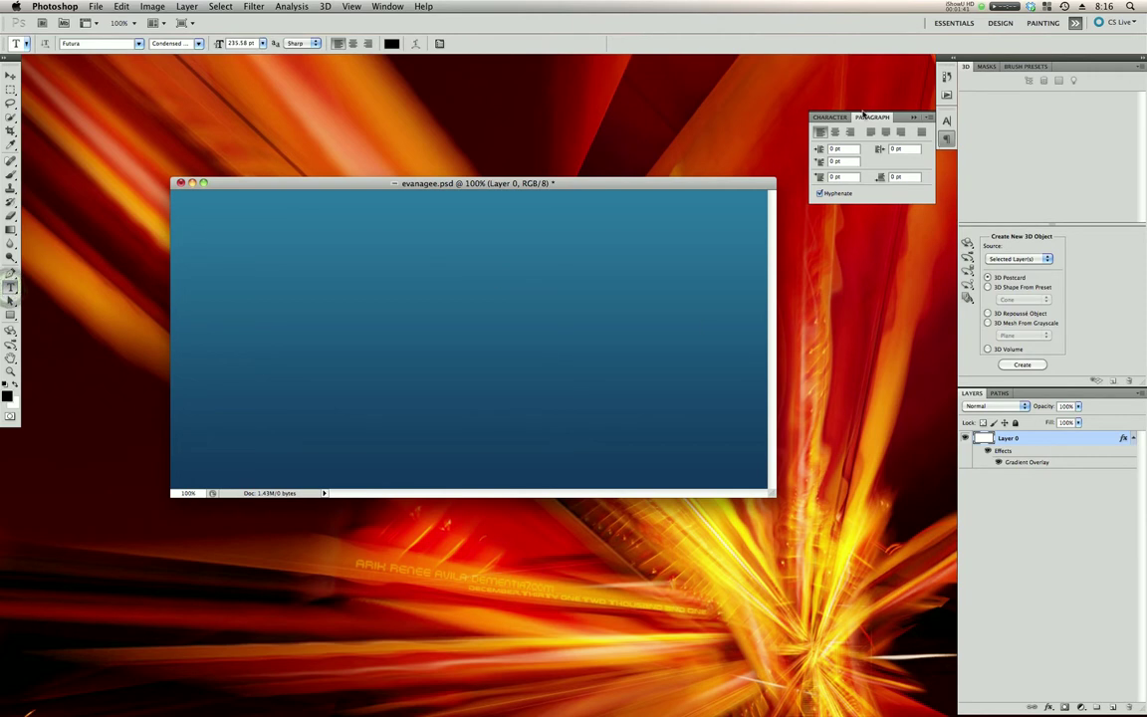
click(829, 118)
click(901, 189)
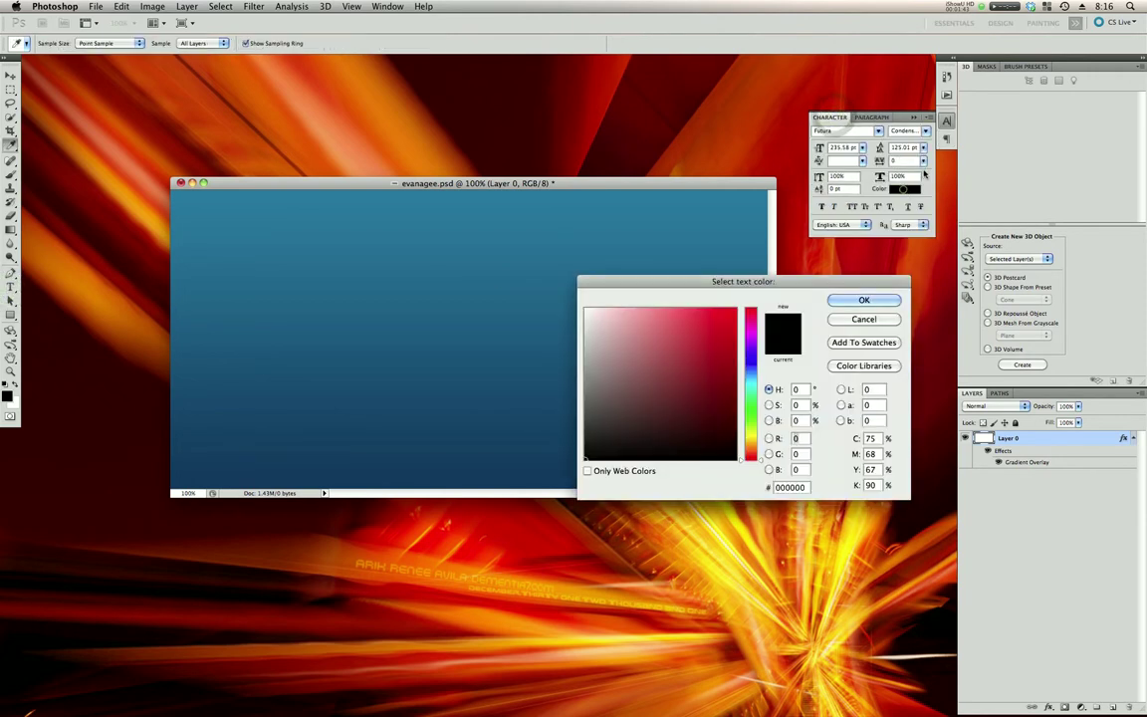
drag(660, 346, 585, 309)
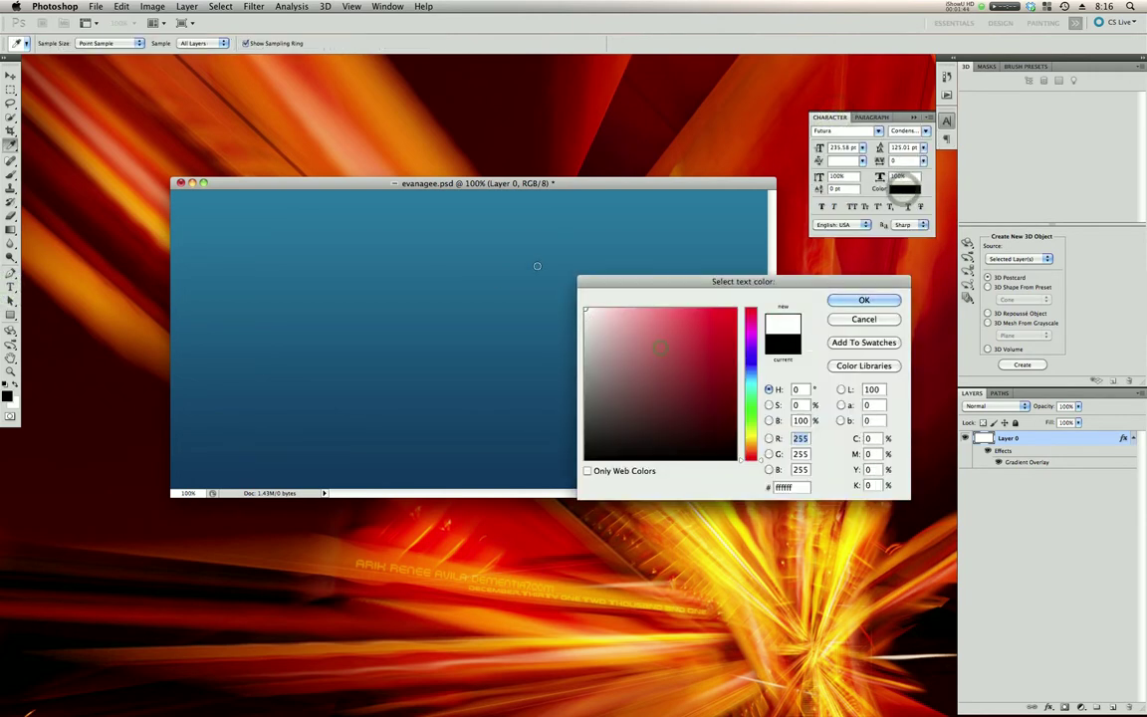
click(864, 300)
click(469, 333)
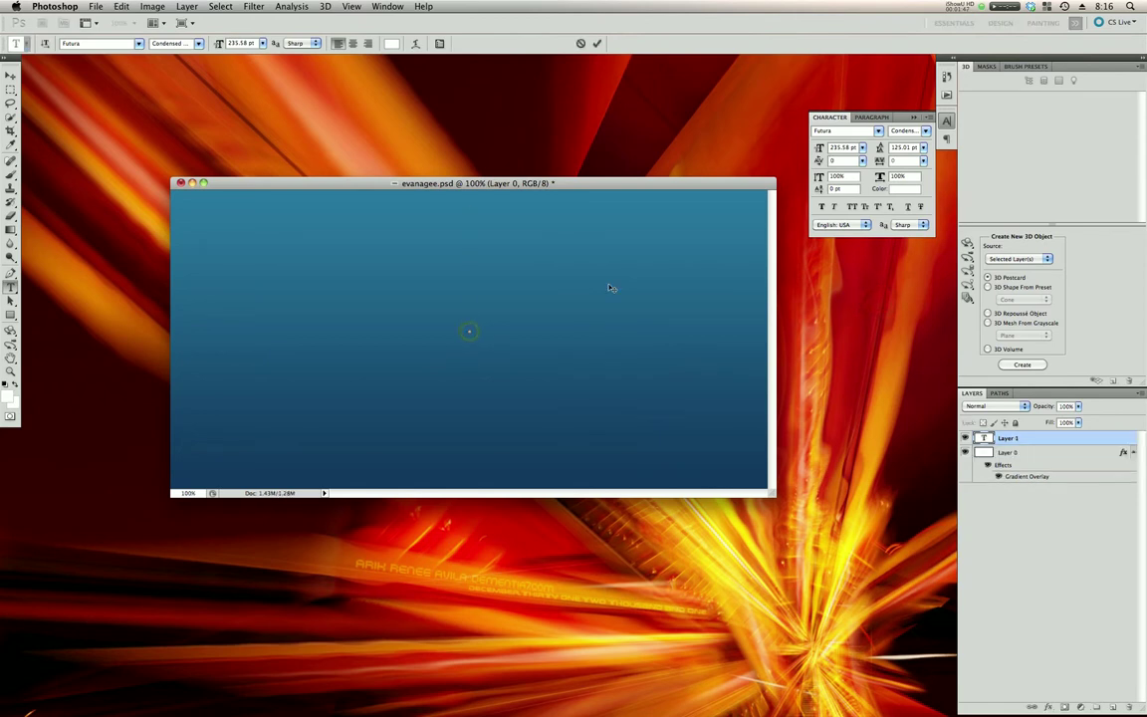
text(P)
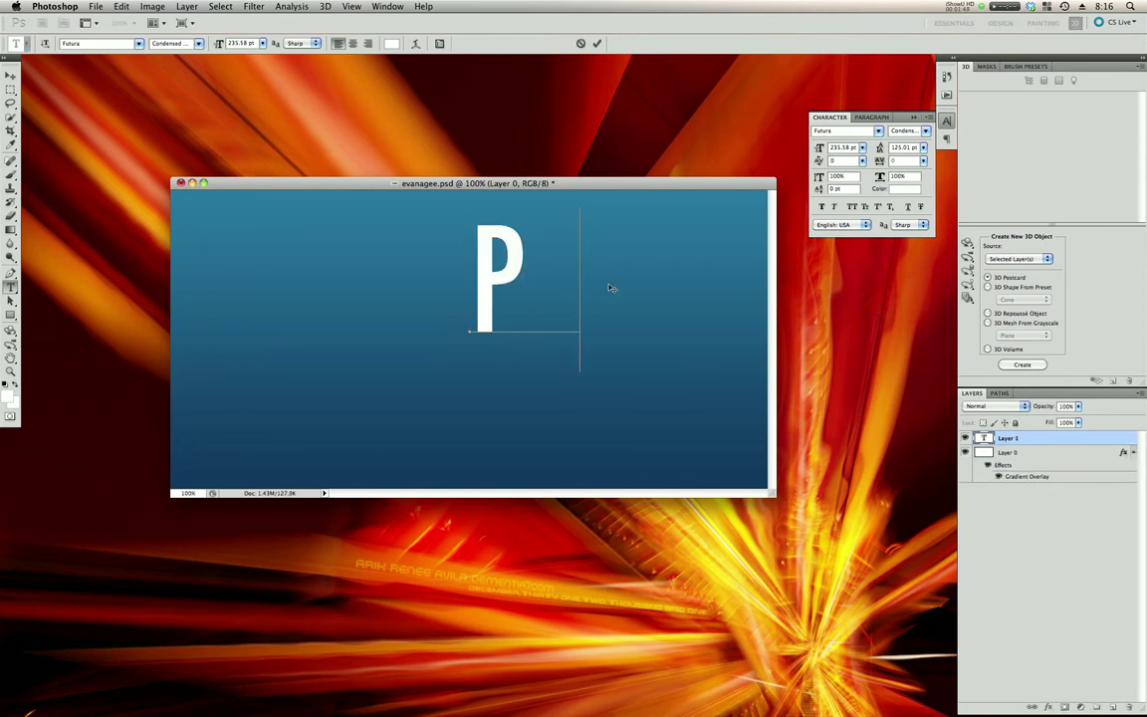
text(o)
key(BackSpace)
text(hotoshop CS5)
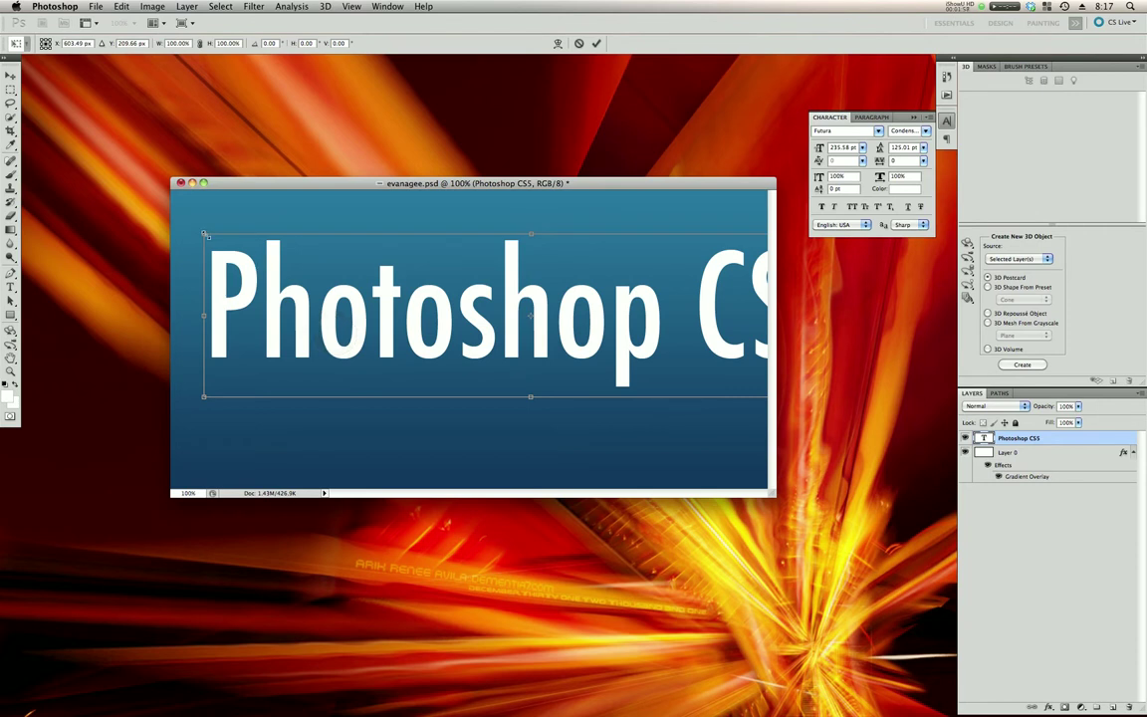
Step: Scale the text down and add a second line reading 'EXTENDED'
key(super+t)
mouse_move(345, 292)
mouse_down()
mouse_move(384, 289)
mouse_move(386, 312)
mouse_move(359, 311)
mouse_up()
key(Return)
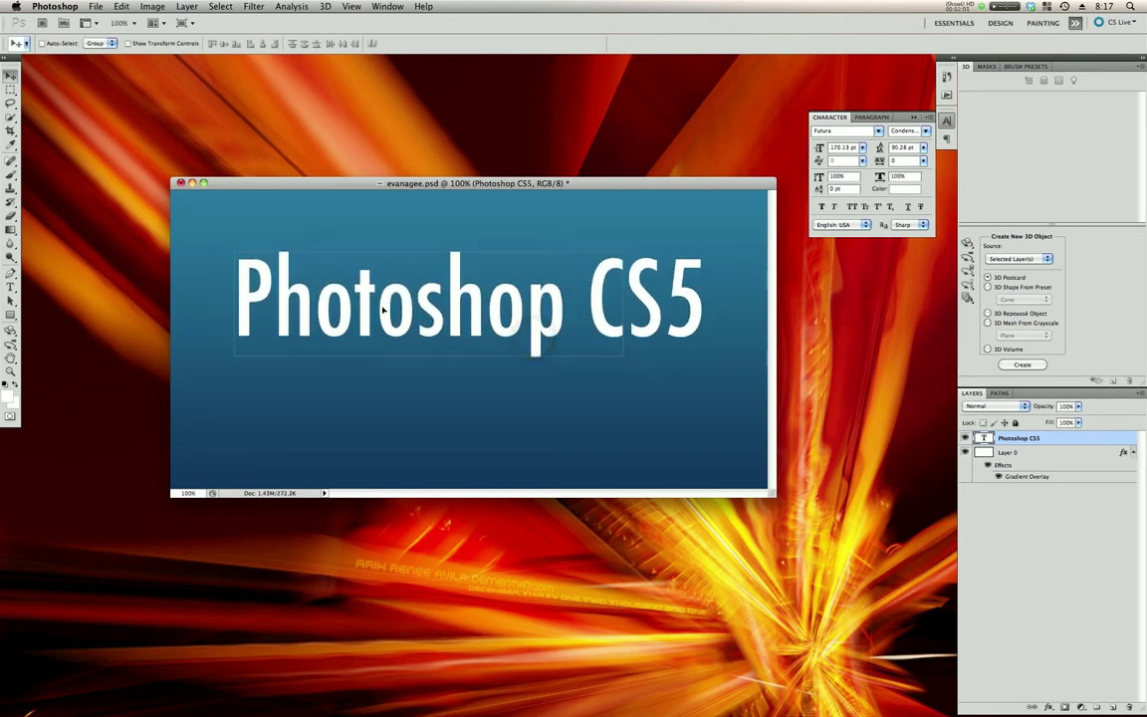
key(t)
click(691, 283)
key(Return)
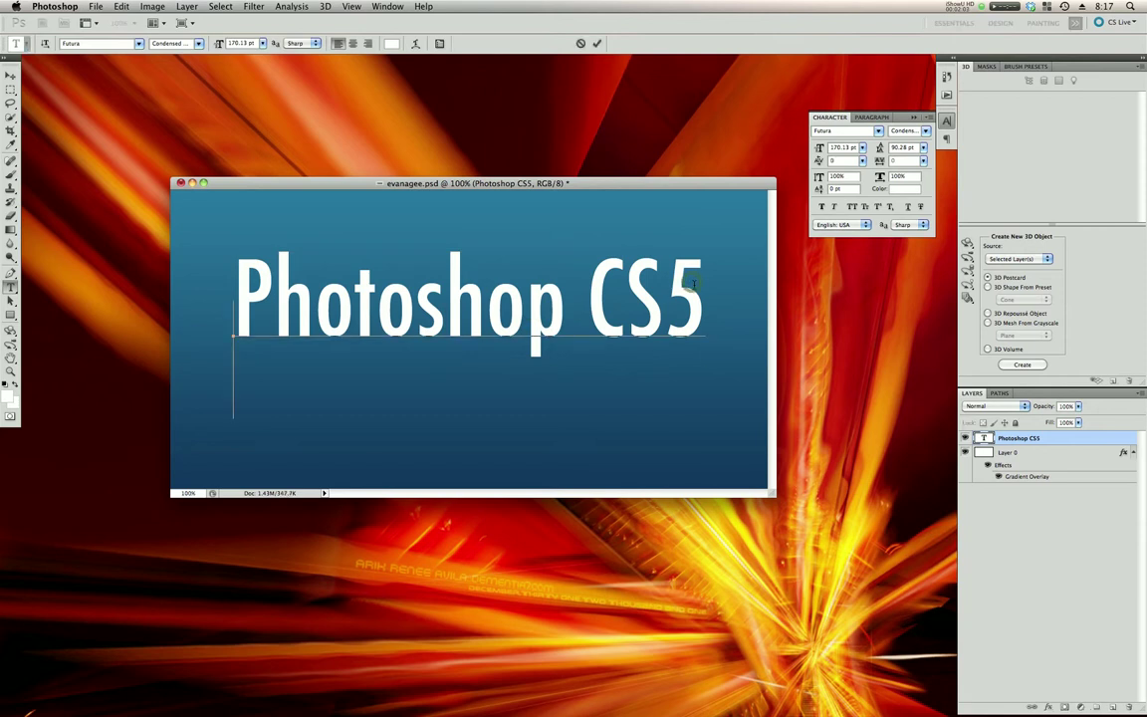
text(EXTENDED)
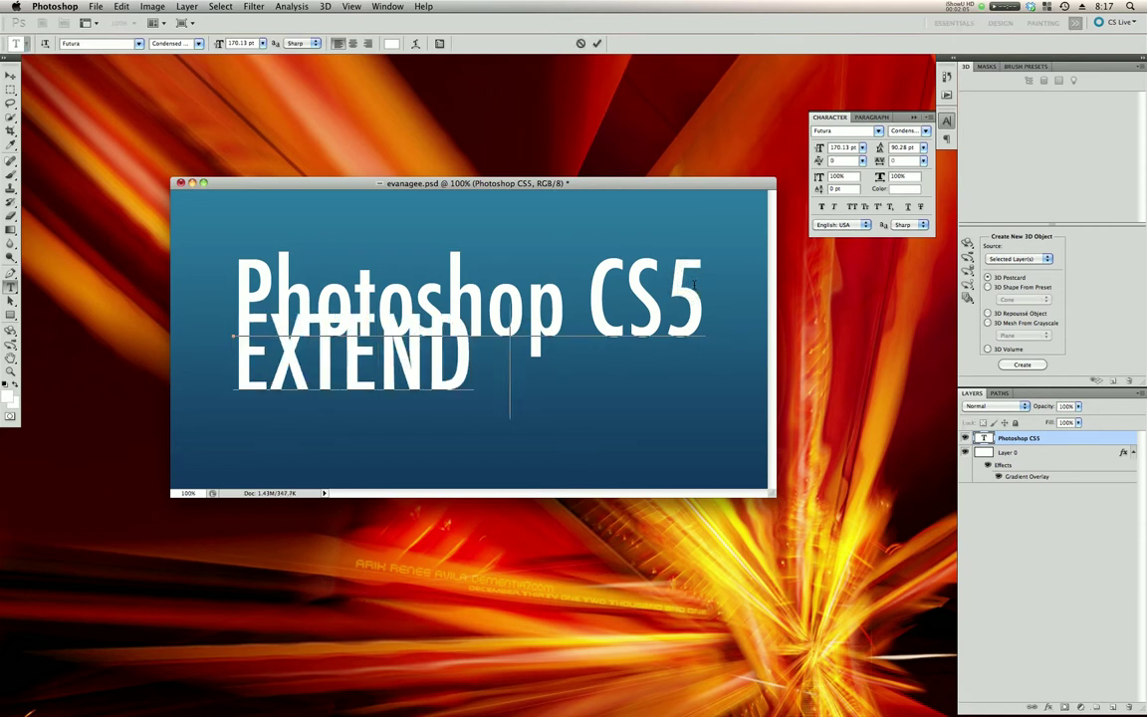
Step: Raise the leading to 170.28 pt and set EXTENDED's tracking to 220
key(super+a)
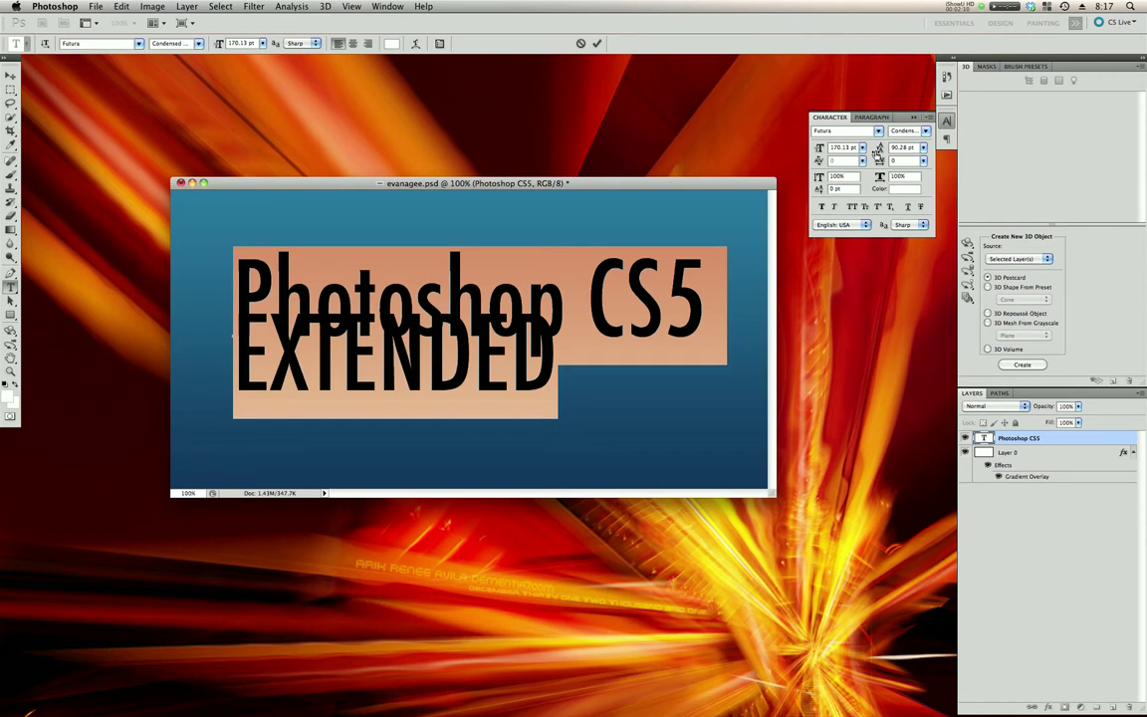
drag(879, 148, 927, 149)
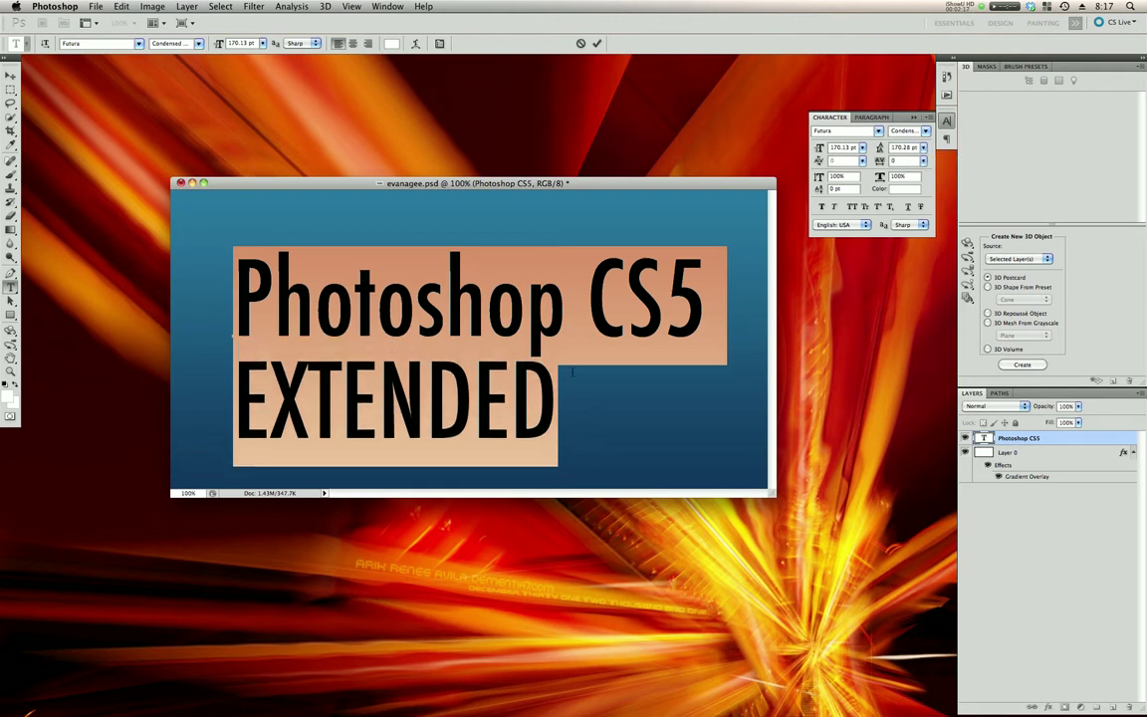
drag(426, 398, 566, 384)
double_click(566, 384)
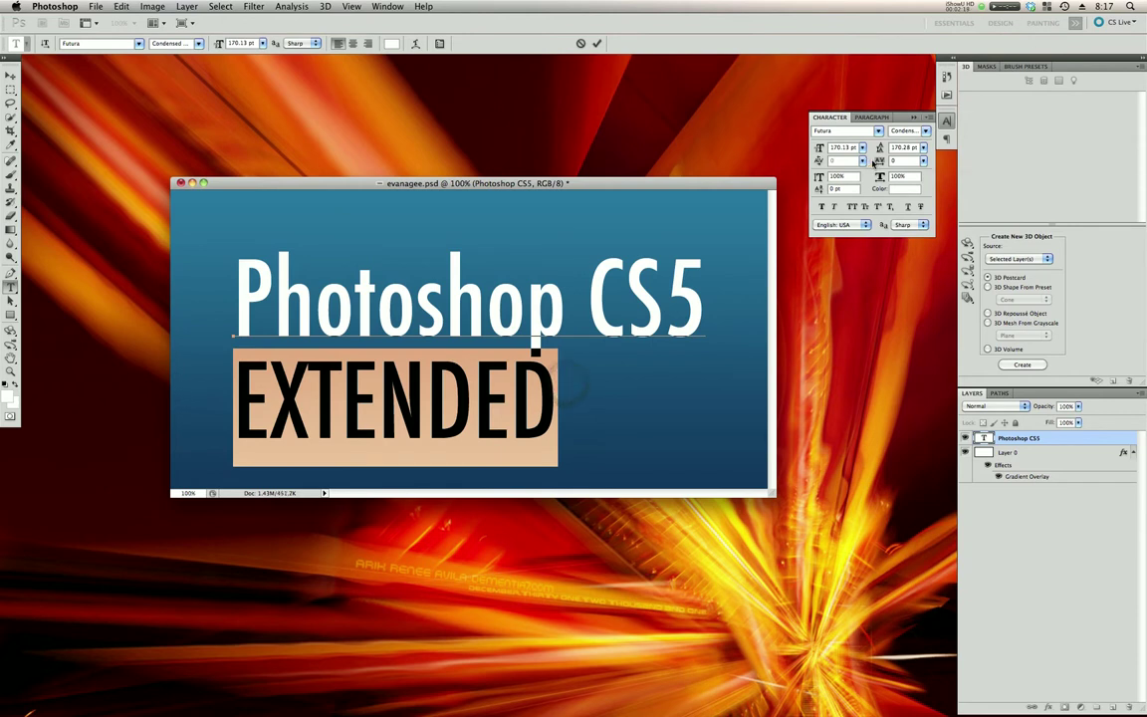
click(885, 161)
drag(878, 159, 881, 159)
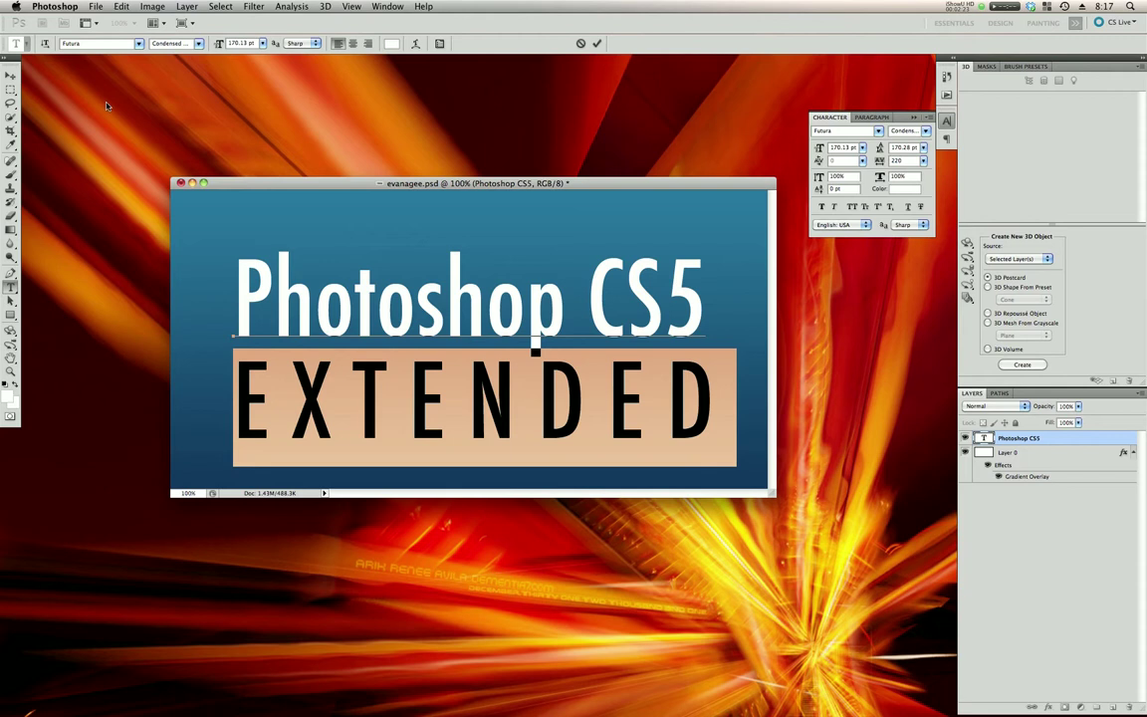
click(10, 75)
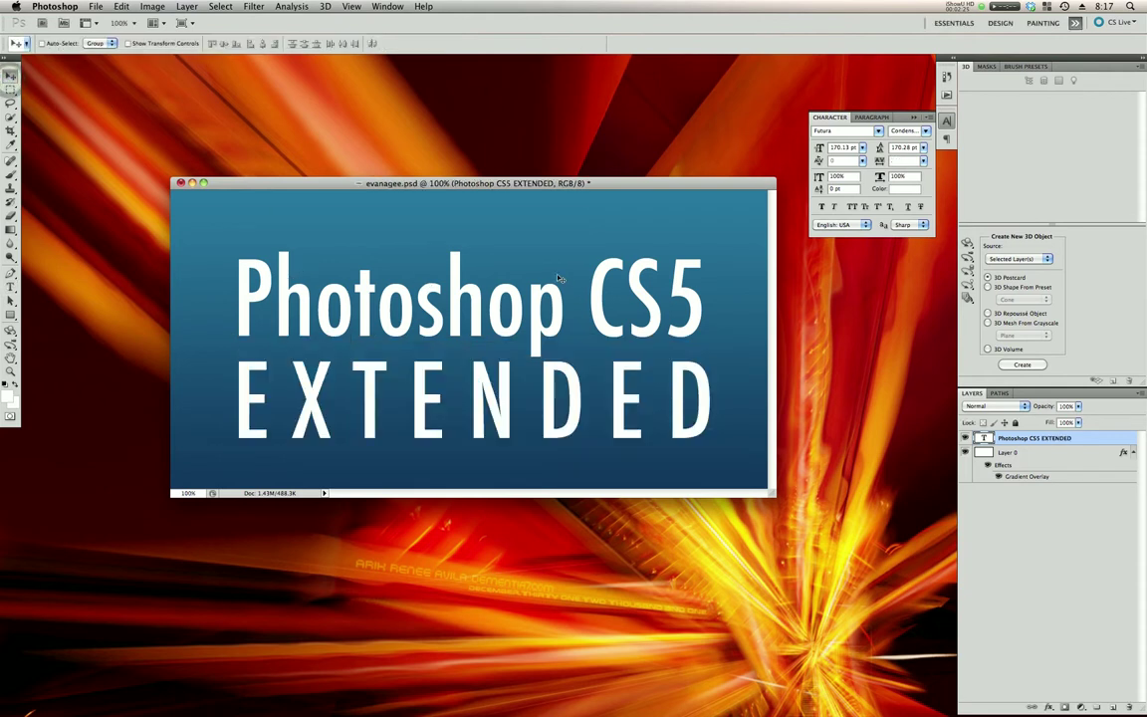
Step: Remove the space so CS5 joins directly onto Photoshop, keeping CS5 at 170.13 pt
key(t)
double_click(619, 289)
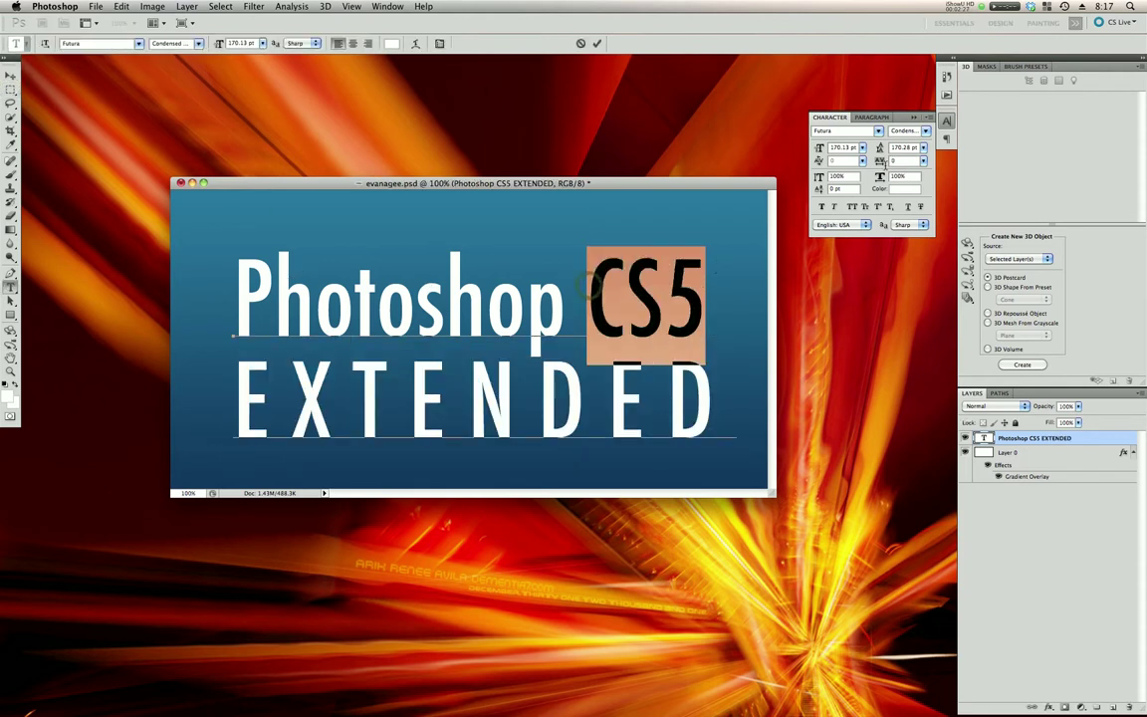
drag(819, 147, 847, 148)
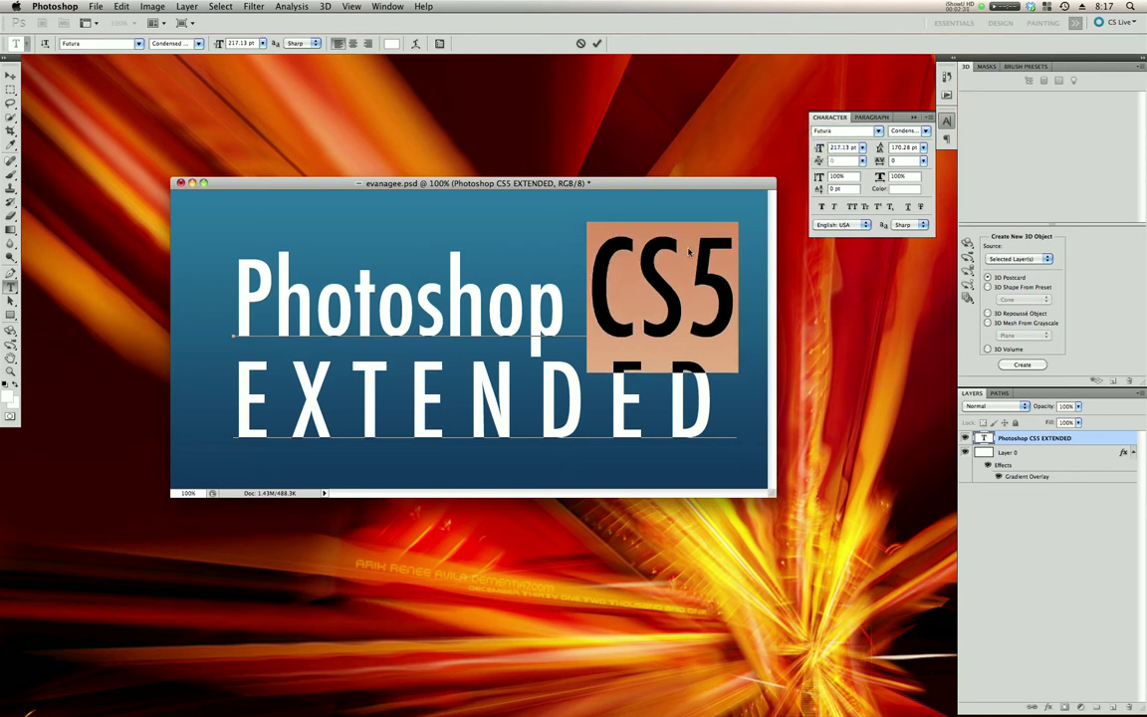
key(super+z)
click(589, 291)
key(BackSpace)
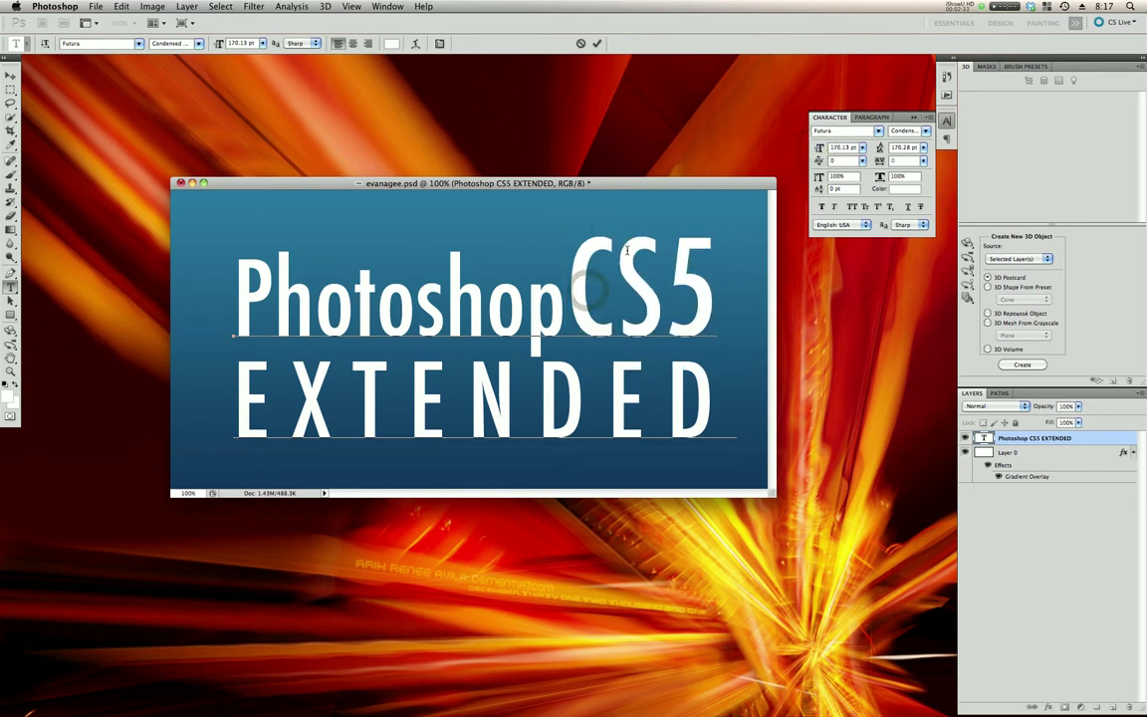
Step: Commit the text edit and choose 3D from the workspace switcher
click(10, 74)
drag(464, 187, 446, 169)
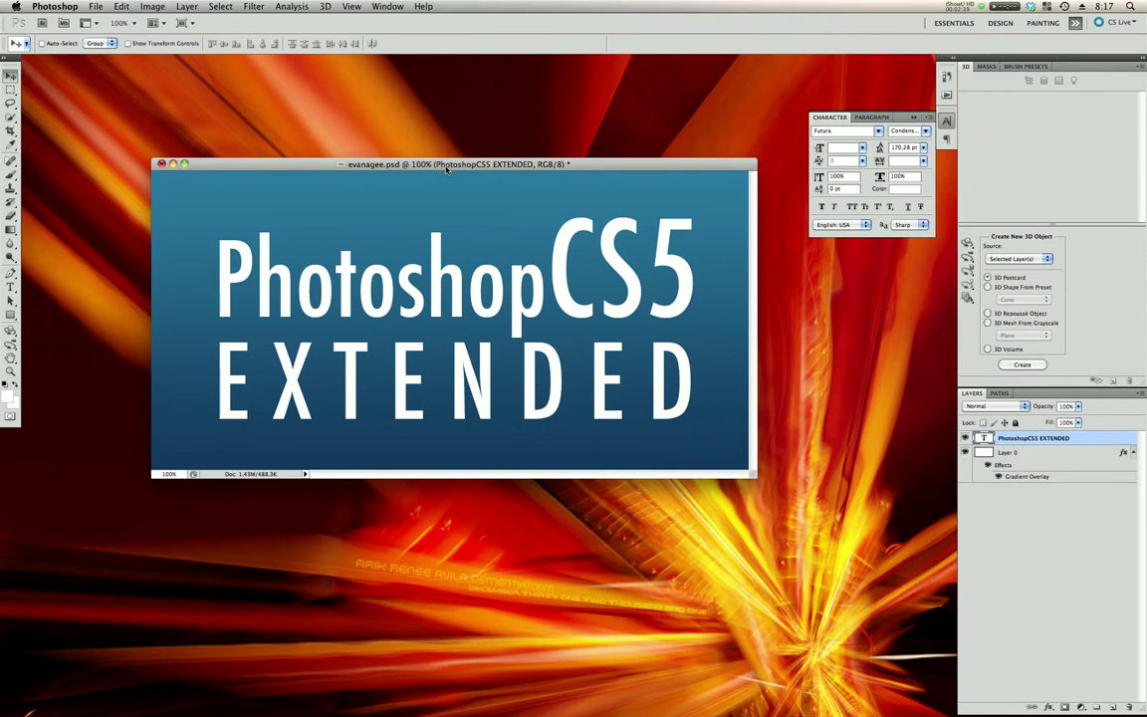
drag(446, 170, 457, 164)
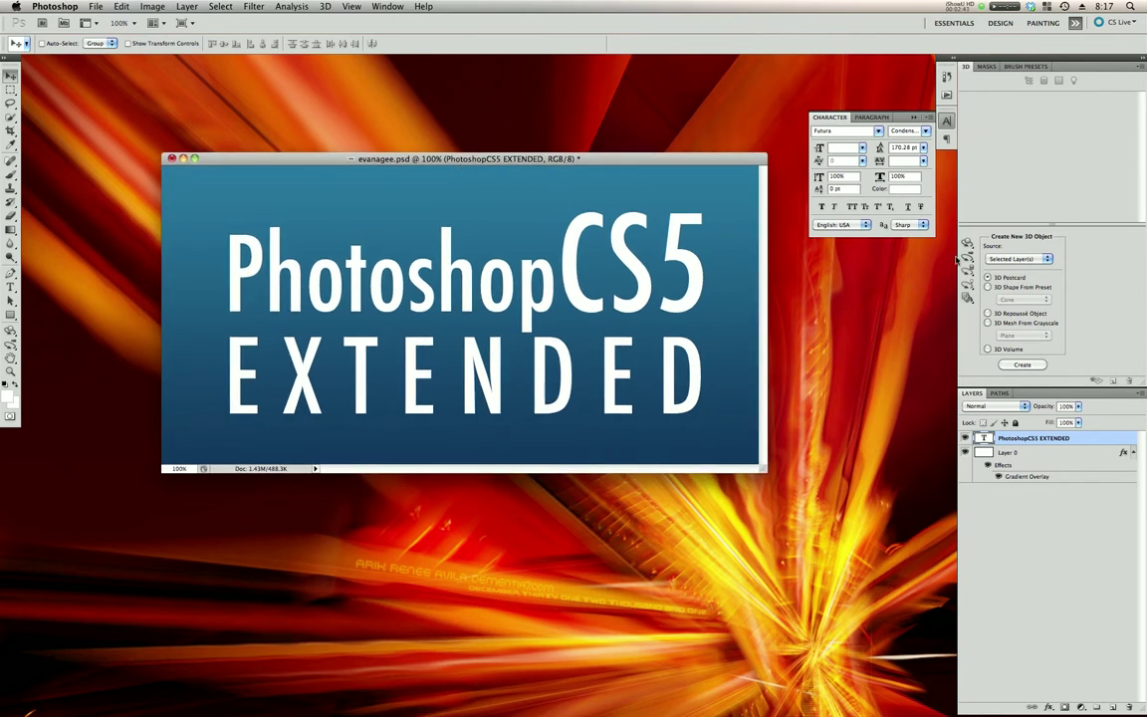
drag(743, 162, 752, 170)
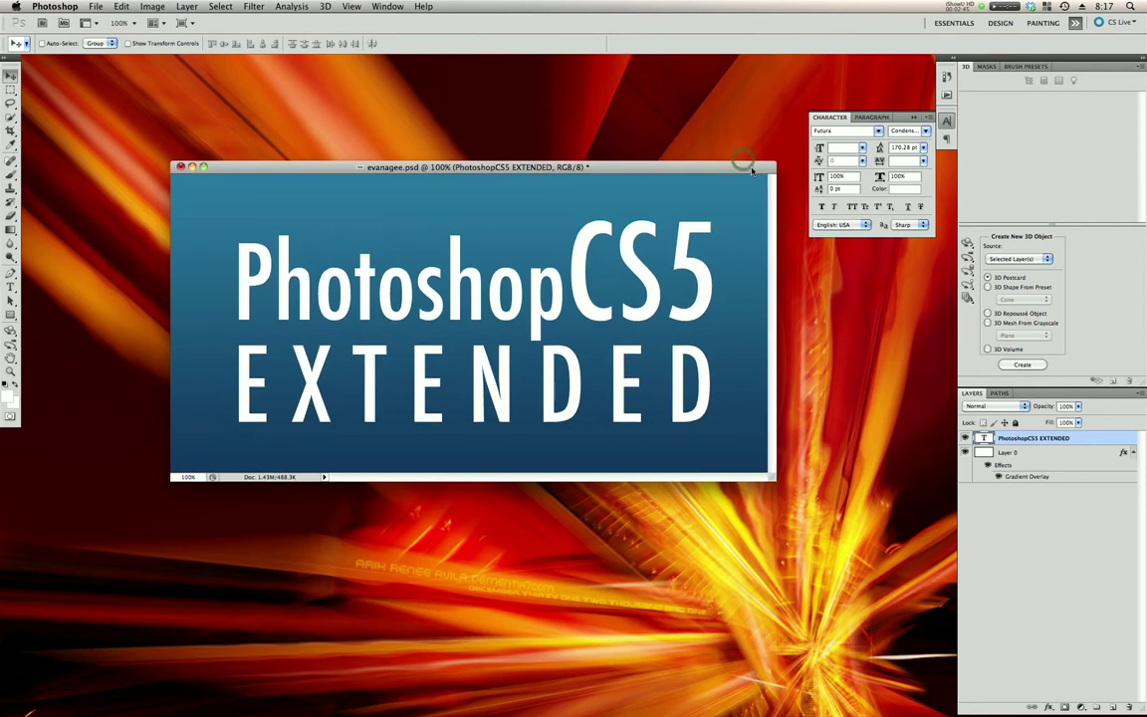
click(1075, 22)
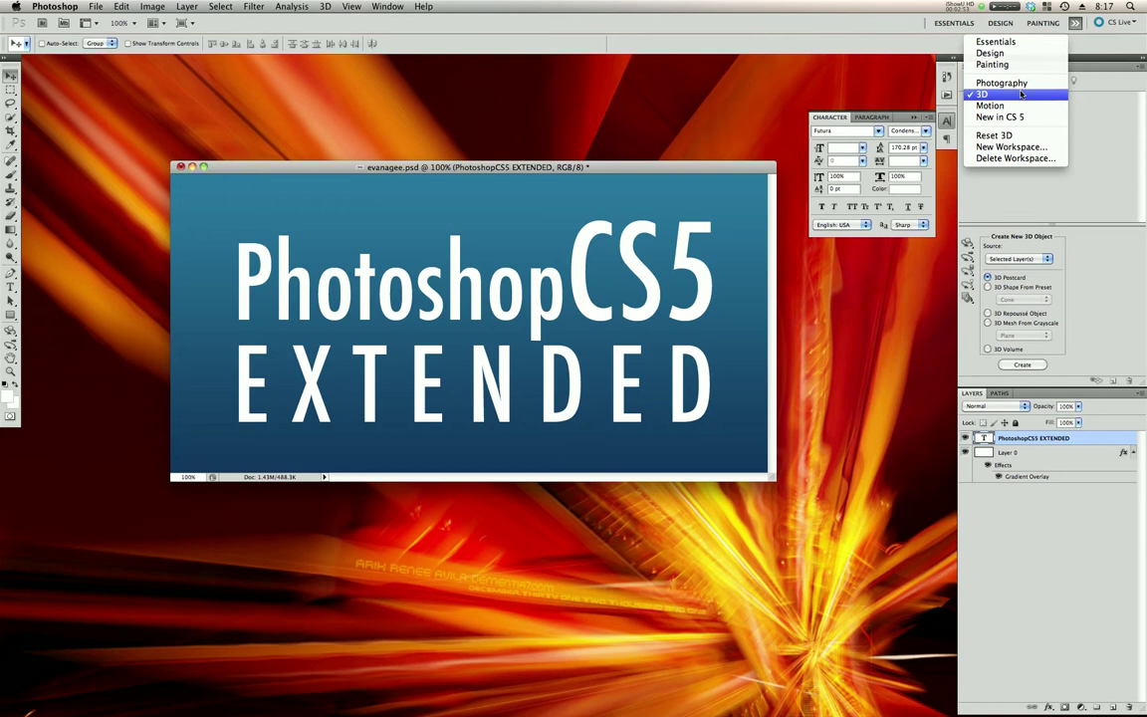
click(1020, 93)
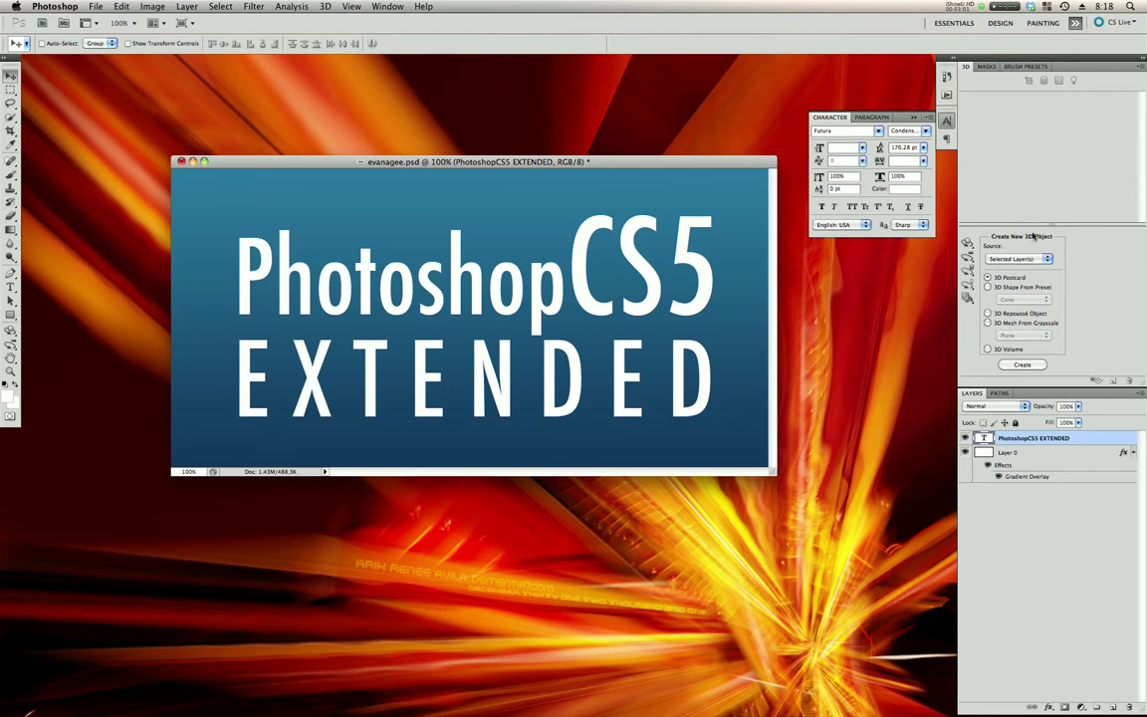
Step: Create a 3D Repoussé Object from the text layer, agreeing to rasterize the text
click(987, 314)
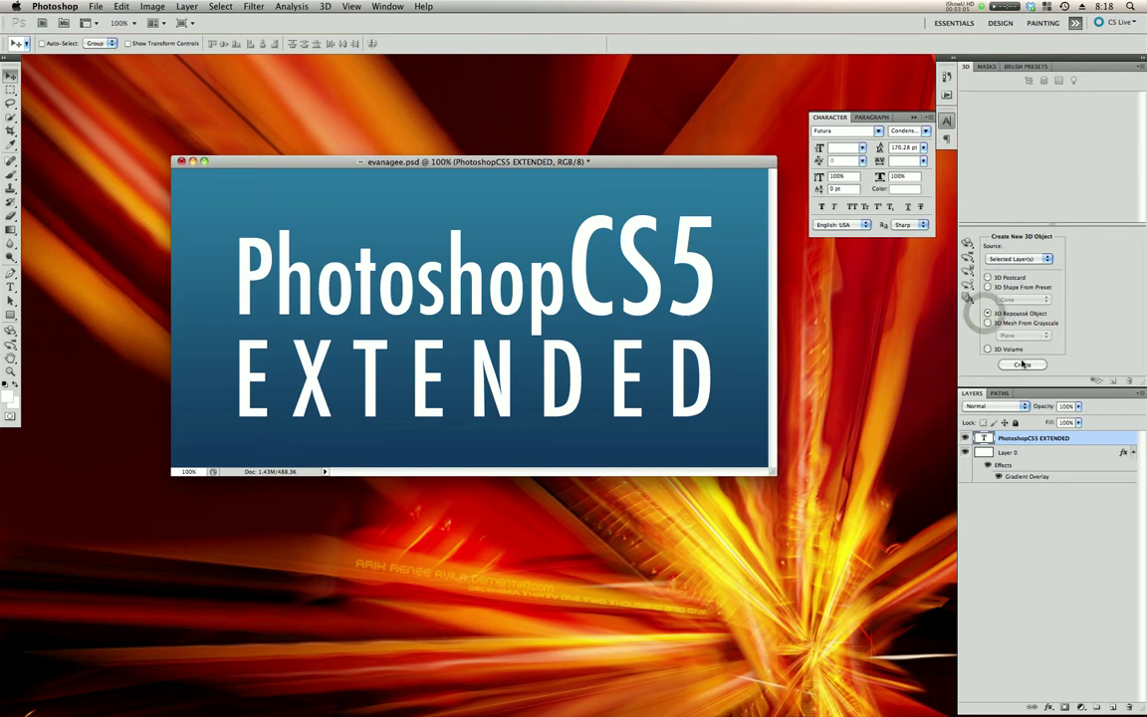
click(1022, 364)
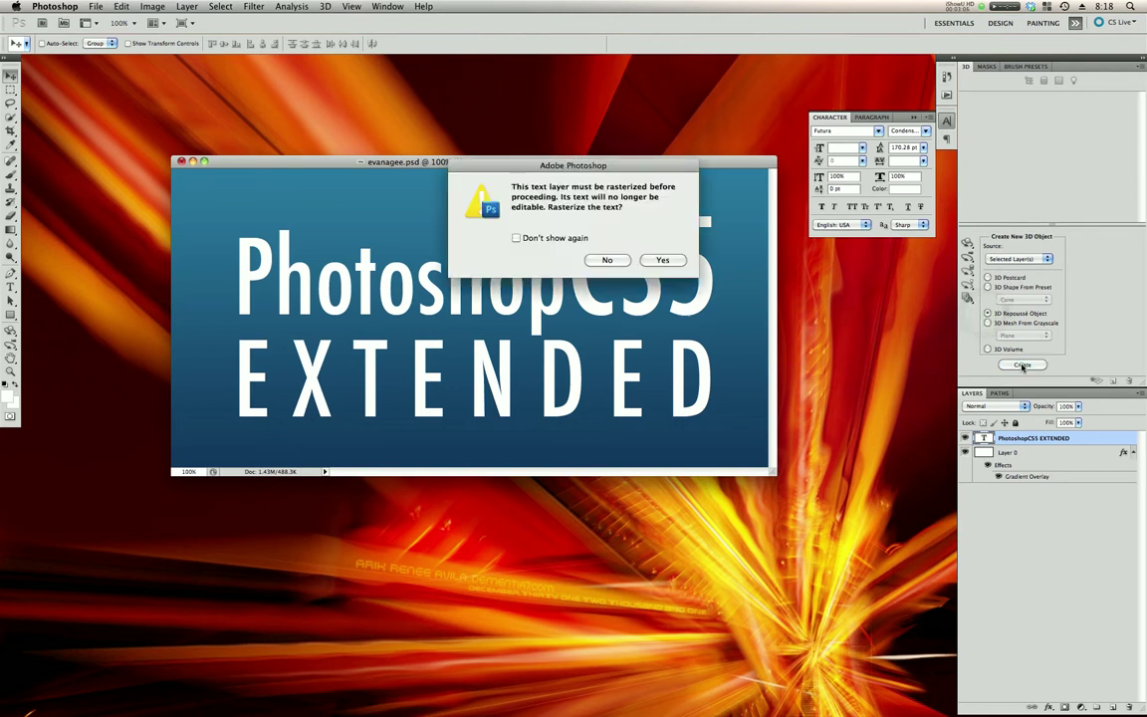
click(668, 260)
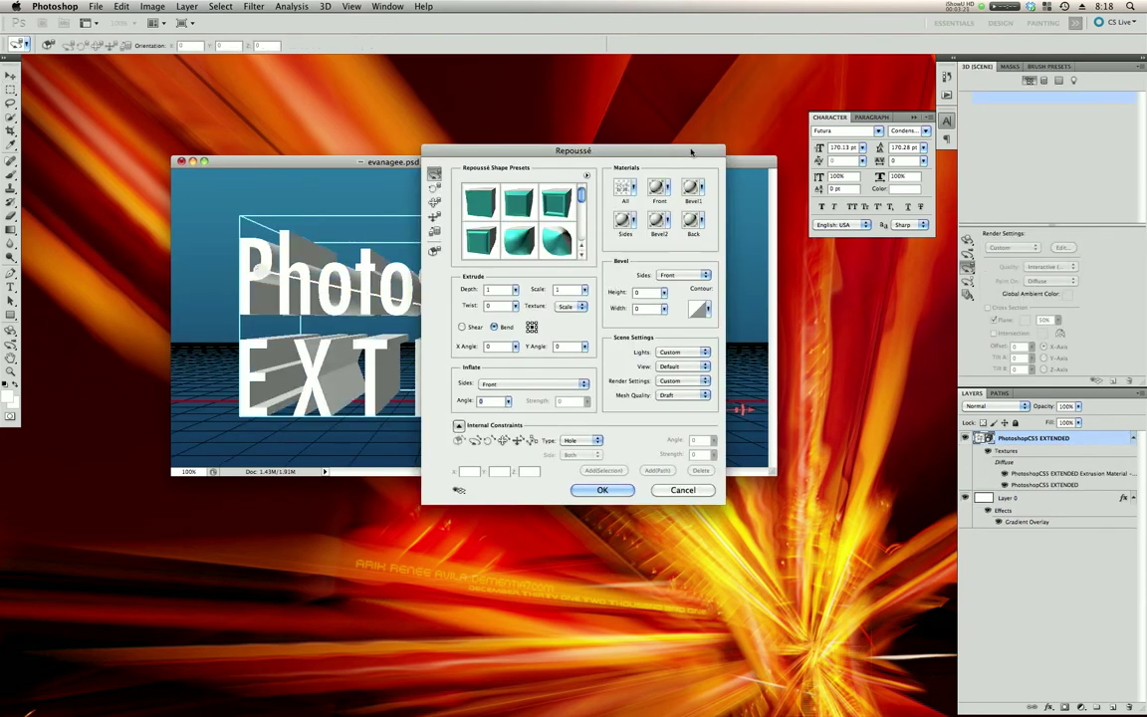
Step: Apply a beveled Repoussé shape preset to the extruded text
drag(691, 151, 885, 225)
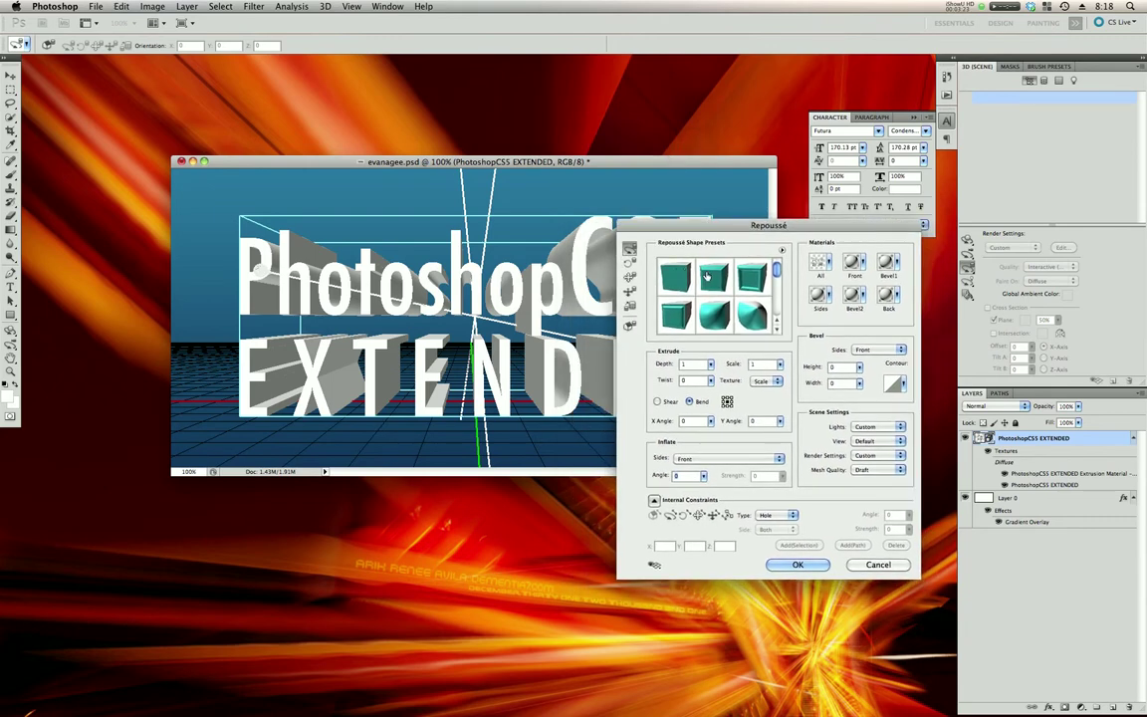
drag(725, 225, 741, 235)
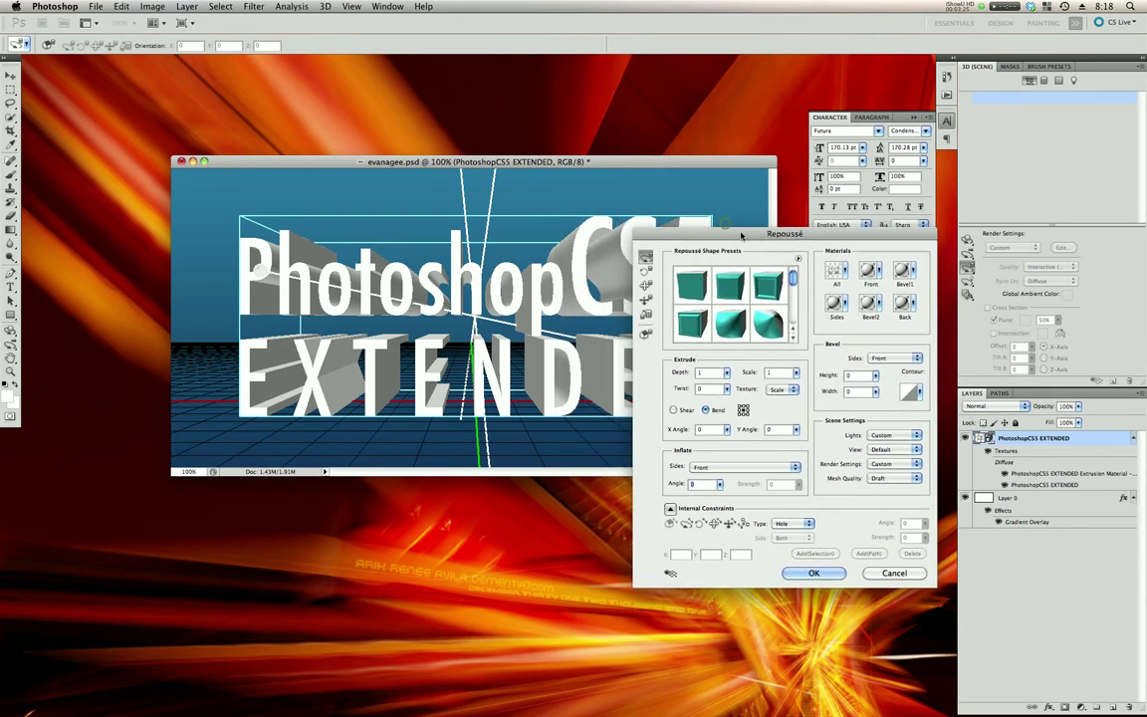
click(793, 277)
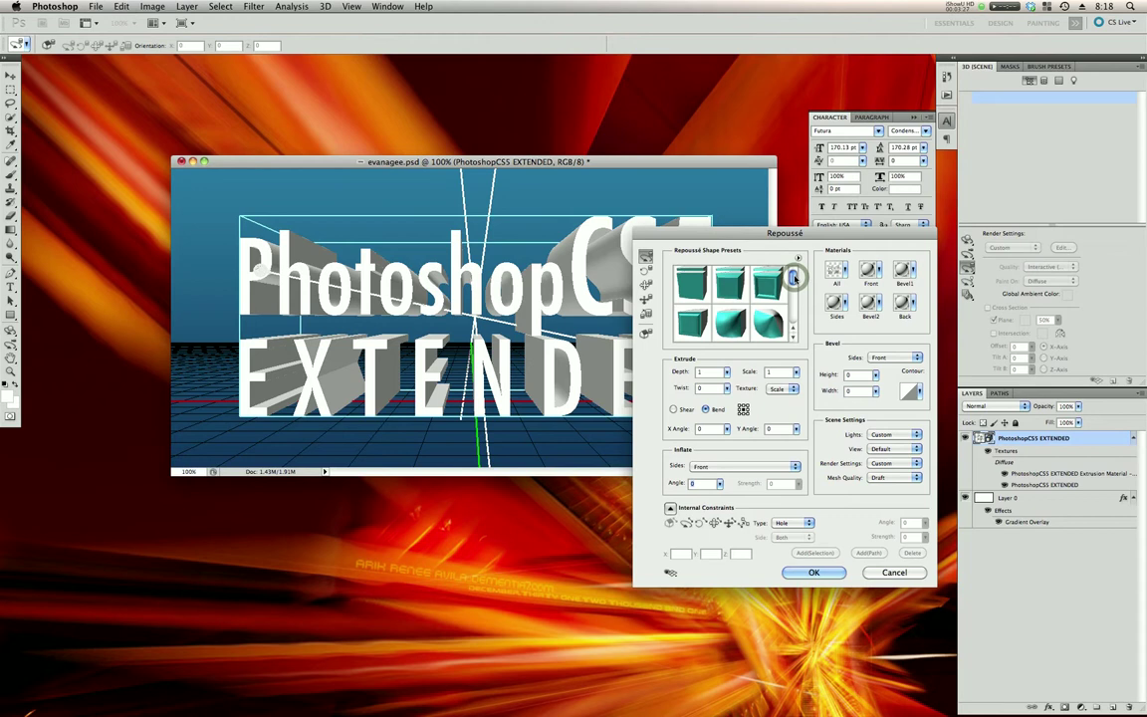
mouse_move(793, 276)
mouse_down()
mouse_move(795, 308)
mouse_move(801, 271)
mouse_up()
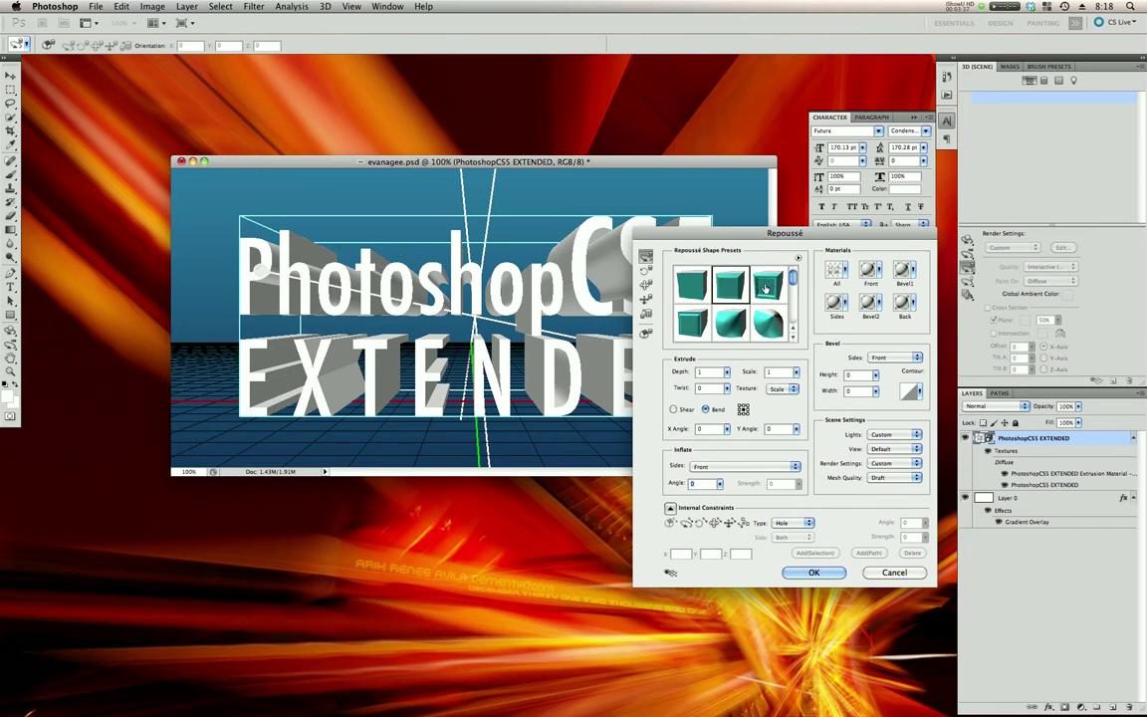
click(765, 288)
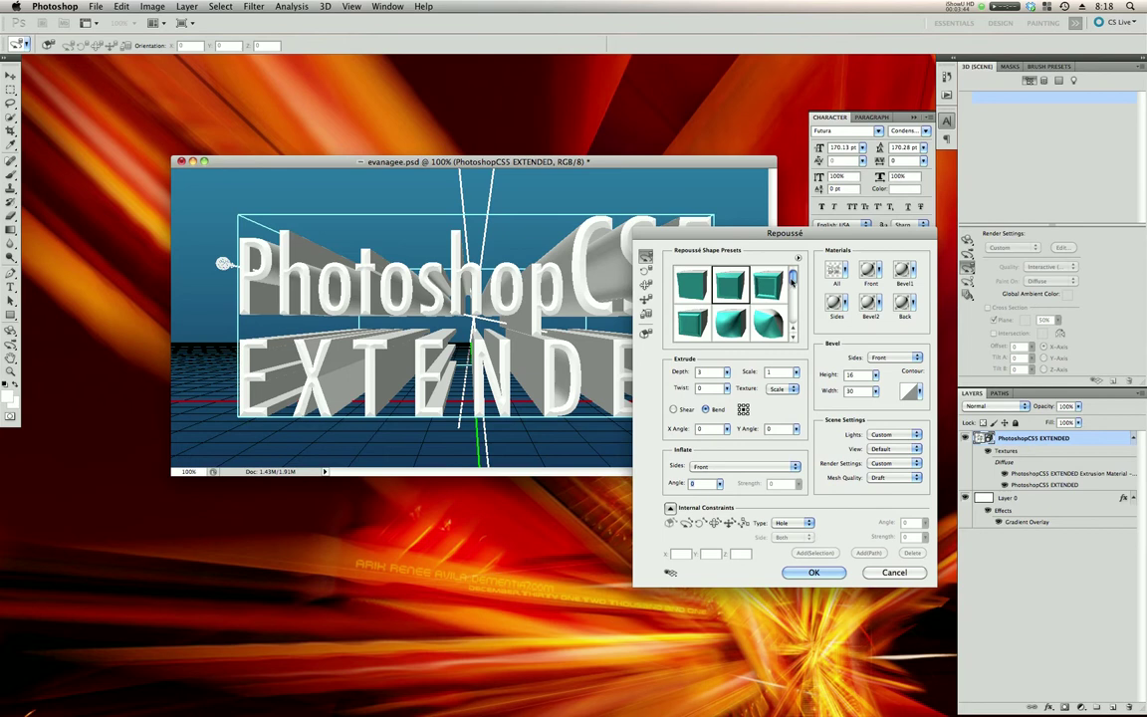
Step: Switch to the twisted shape preset, giving depth 3 and twist 90
mouse_move(792, 283)
mouse_down()
mouse_move(793, 316)
mouse_move(793, 306)
mouse_up()
drag(741, 236, 739, 304)
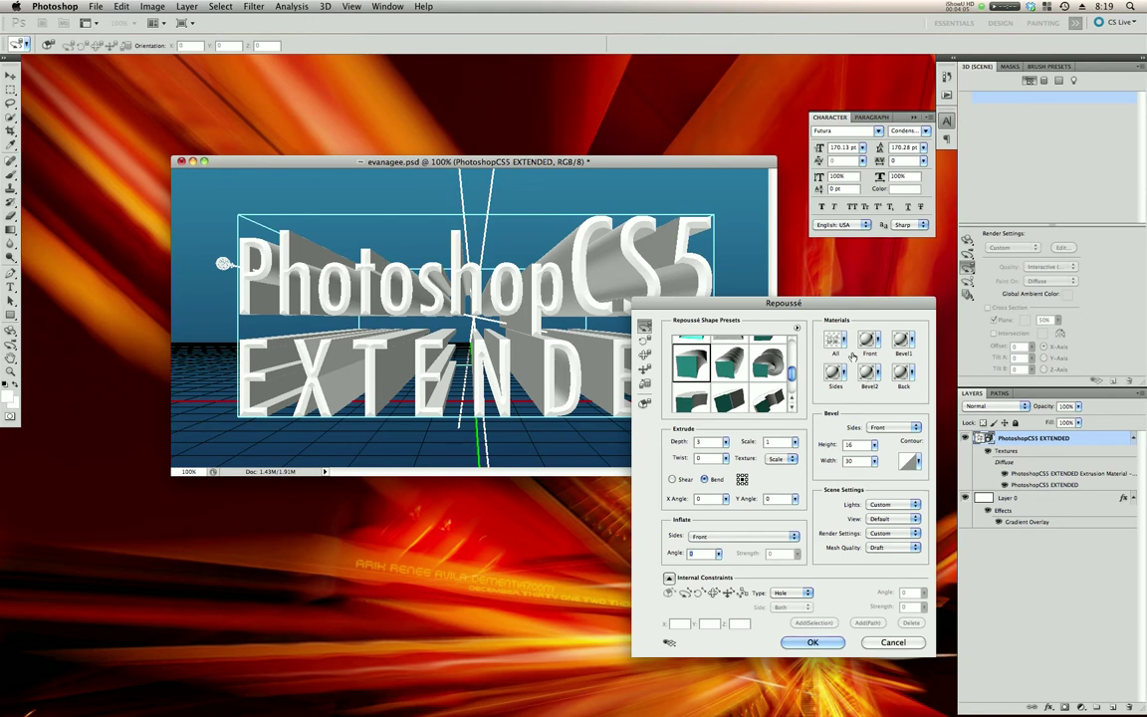
click(767, 343)
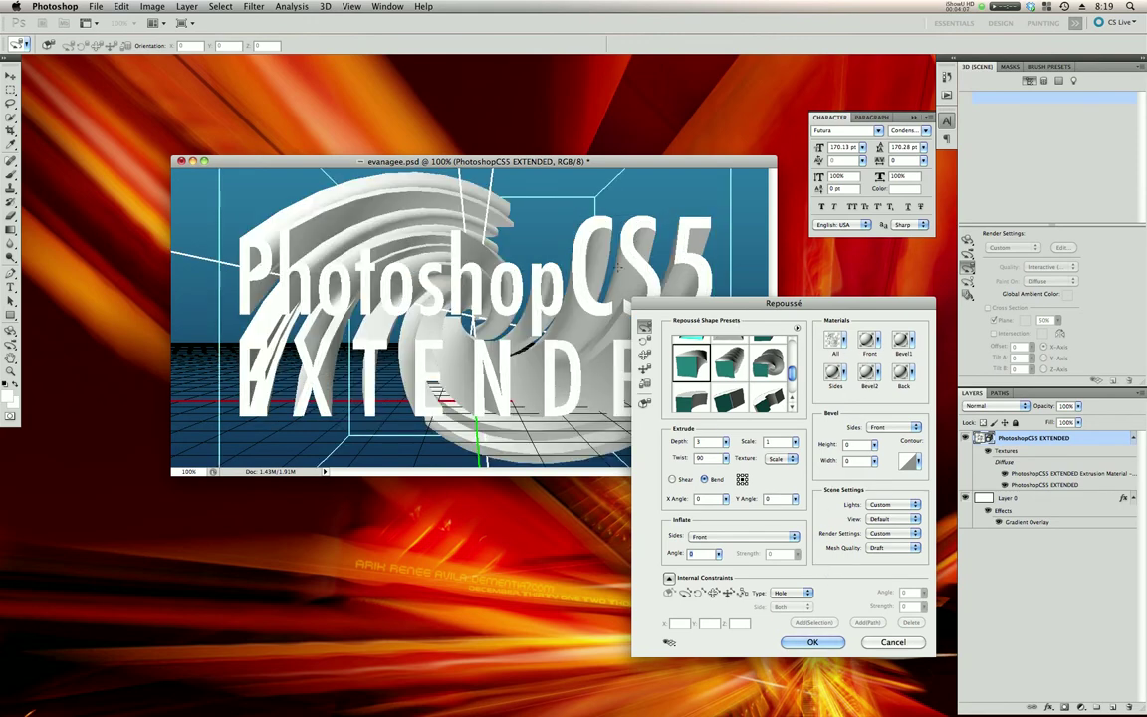
drag(861, 299, 863, 306)
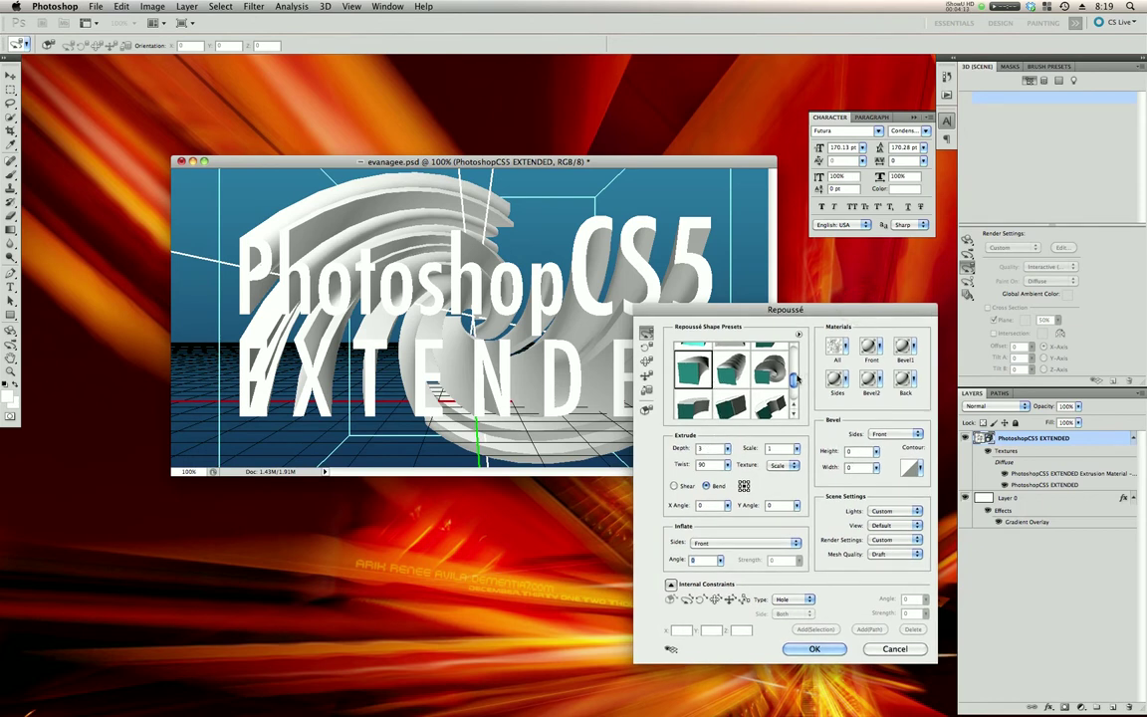
Step: Undo the twisted preset and set Extrude Depth to 3 with twist 0
scroll(694, 361, up, 2)
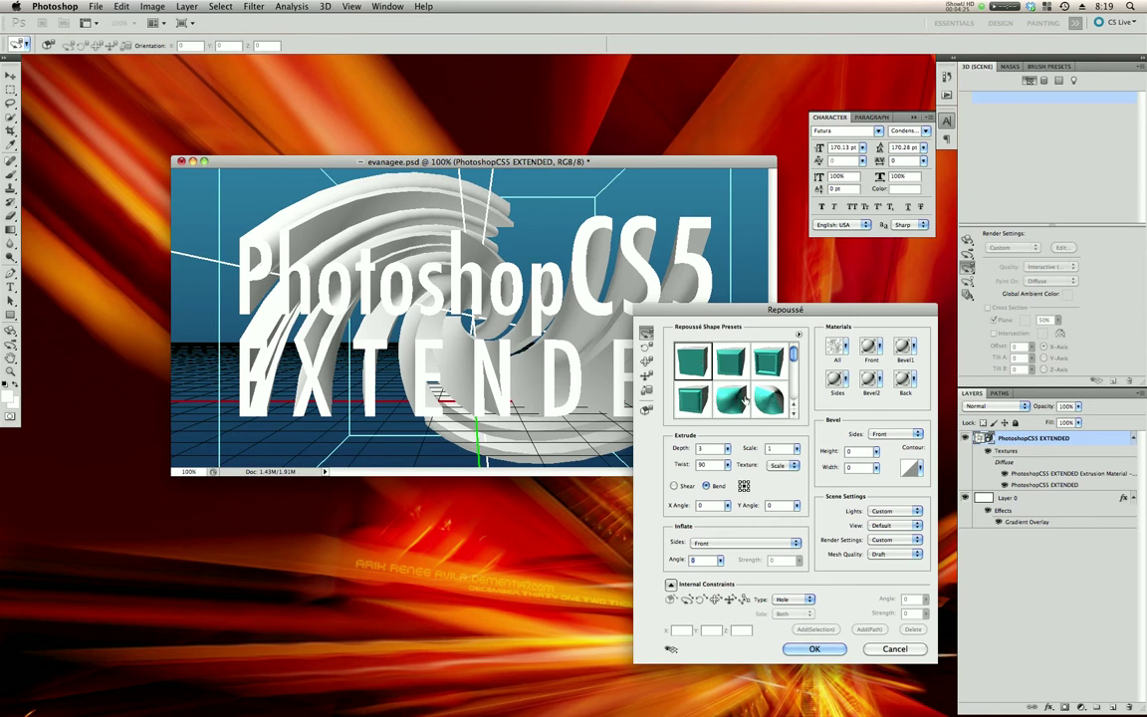
drag(773, 311, 763, 305)
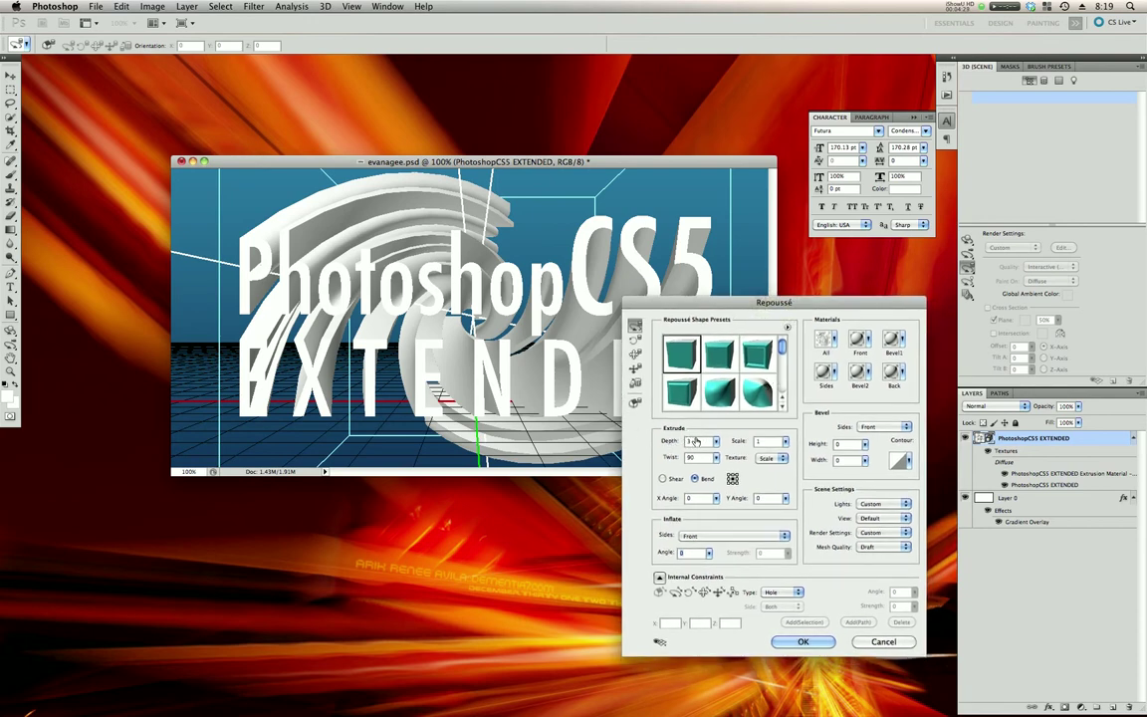
key(super+z)
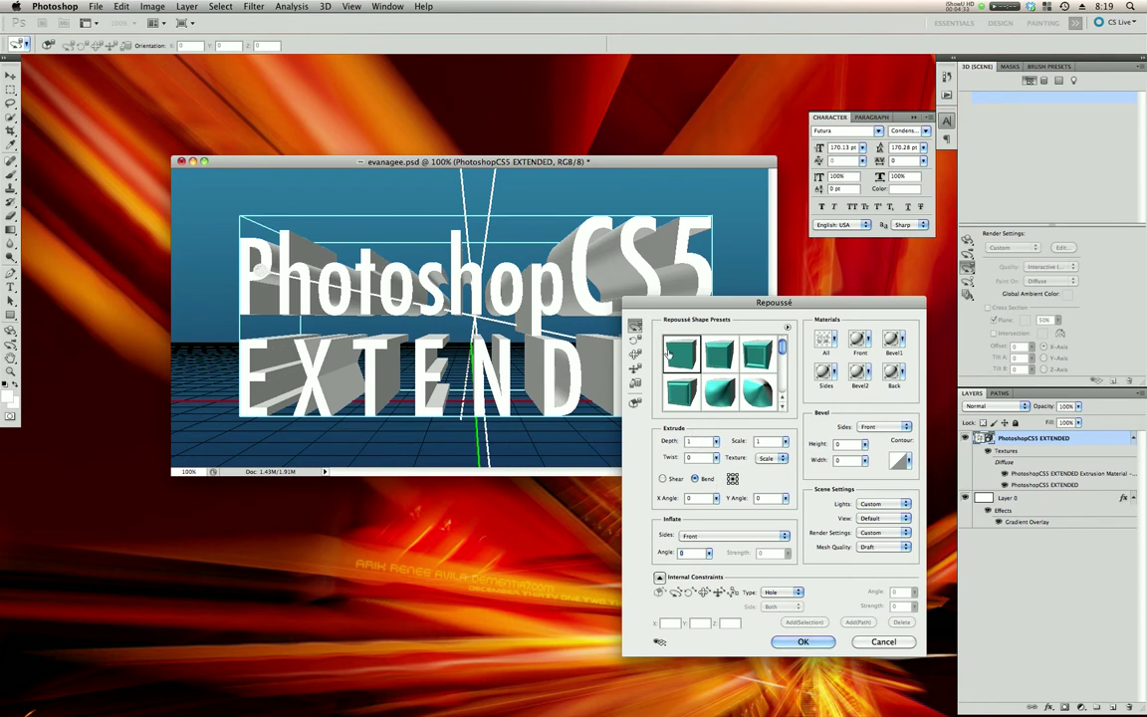
double_click(700, 442)
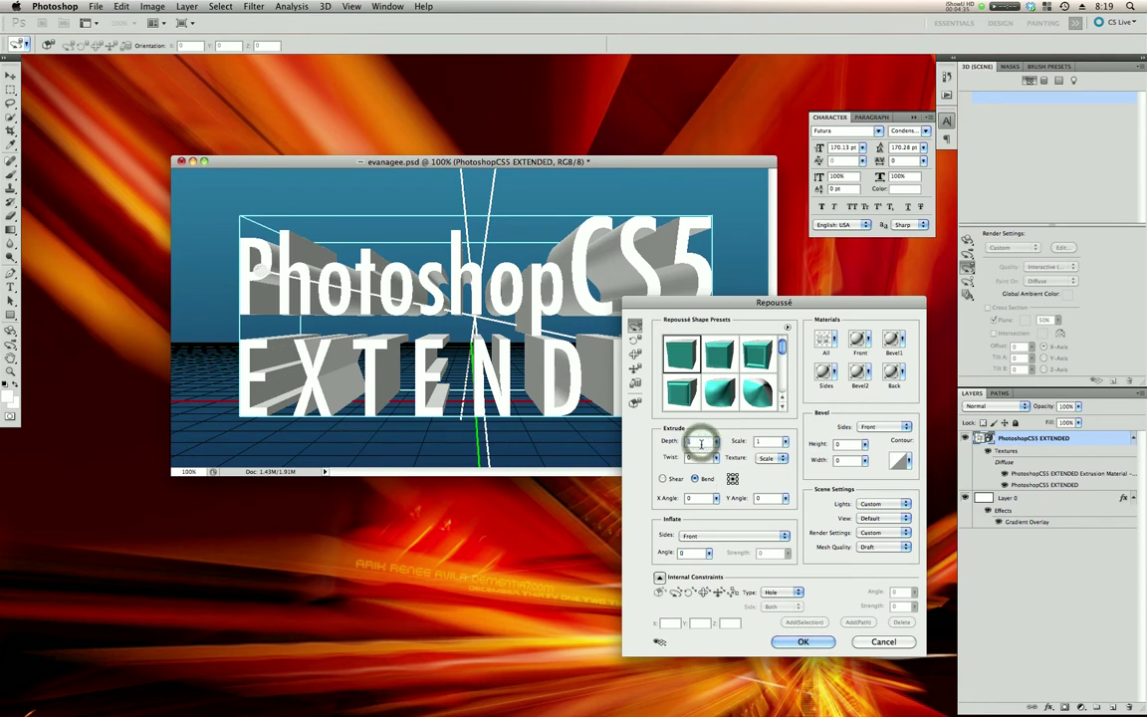
text(1)
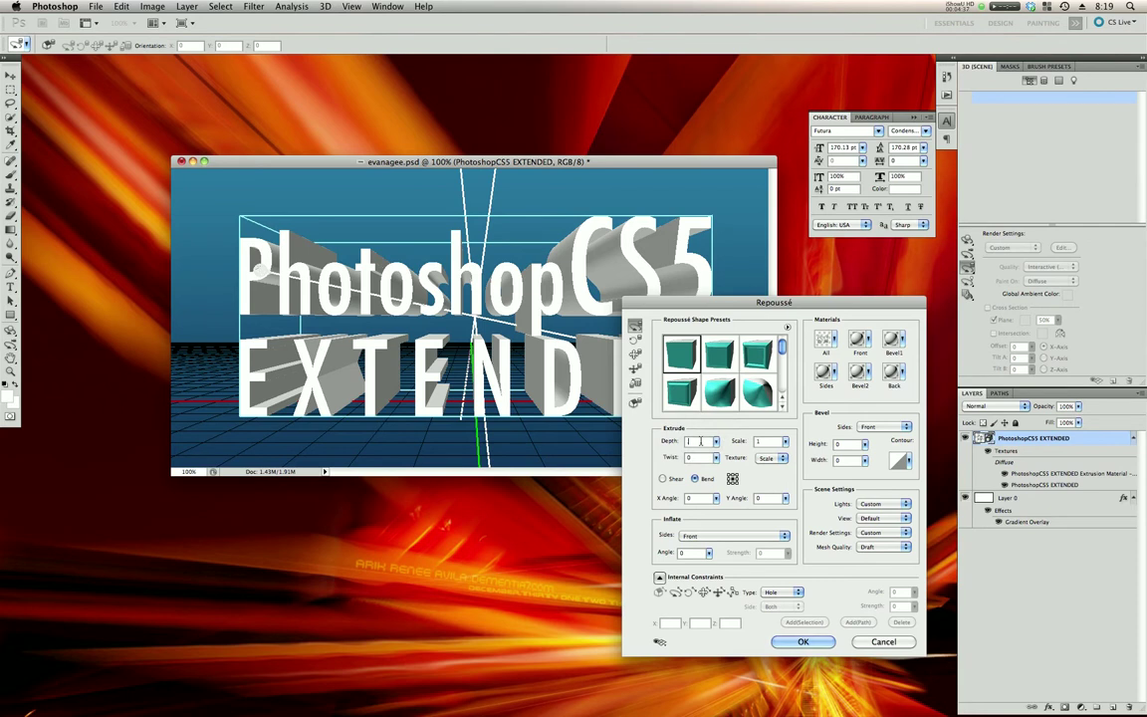
click(774, 443)
text(3)
key(Tab)
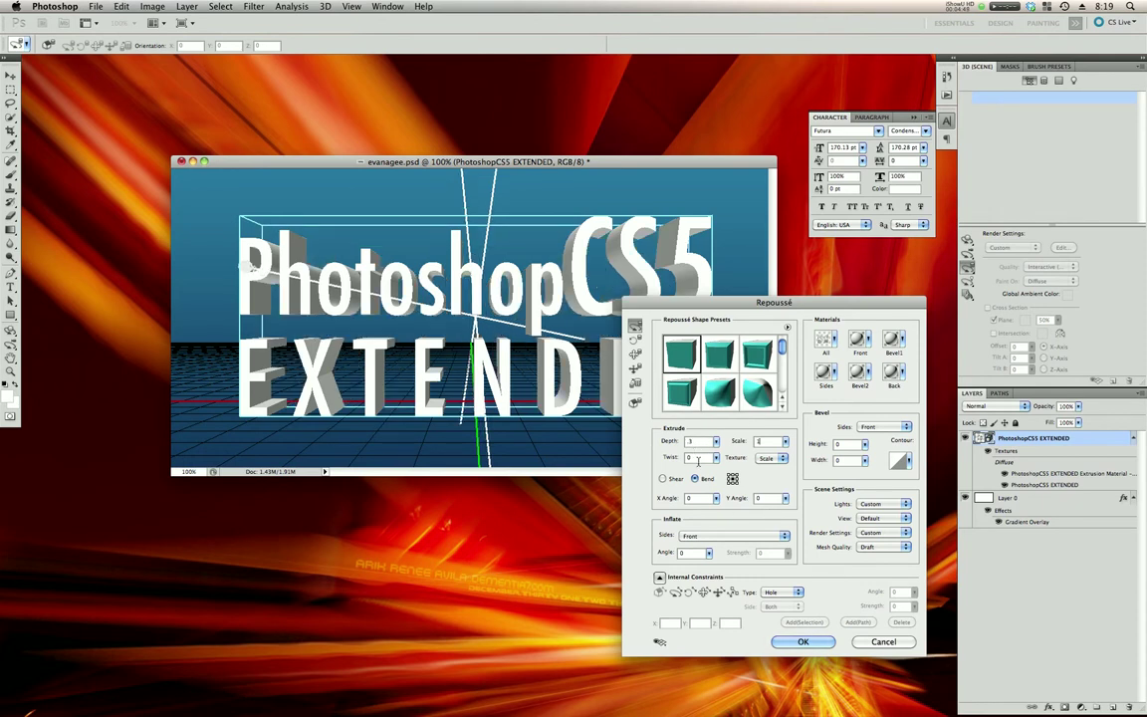
key(Tab)
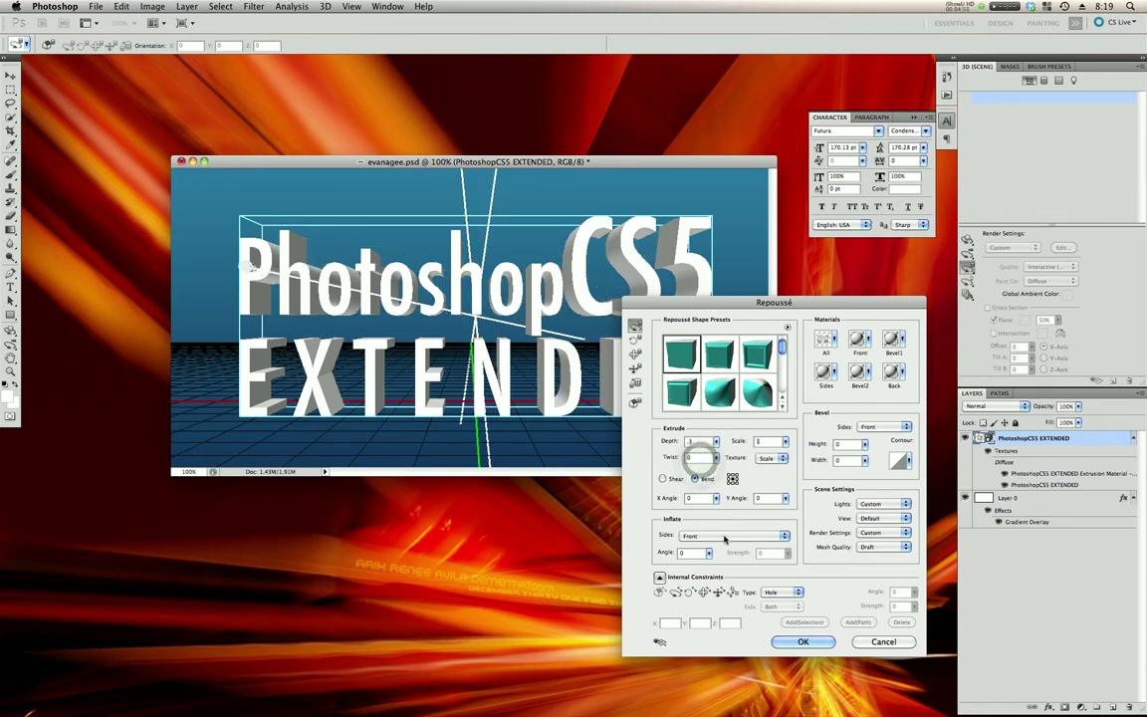
Step: Keep the Scene Settings lighting preset on Custom
drag(846, 302, 820, 292)
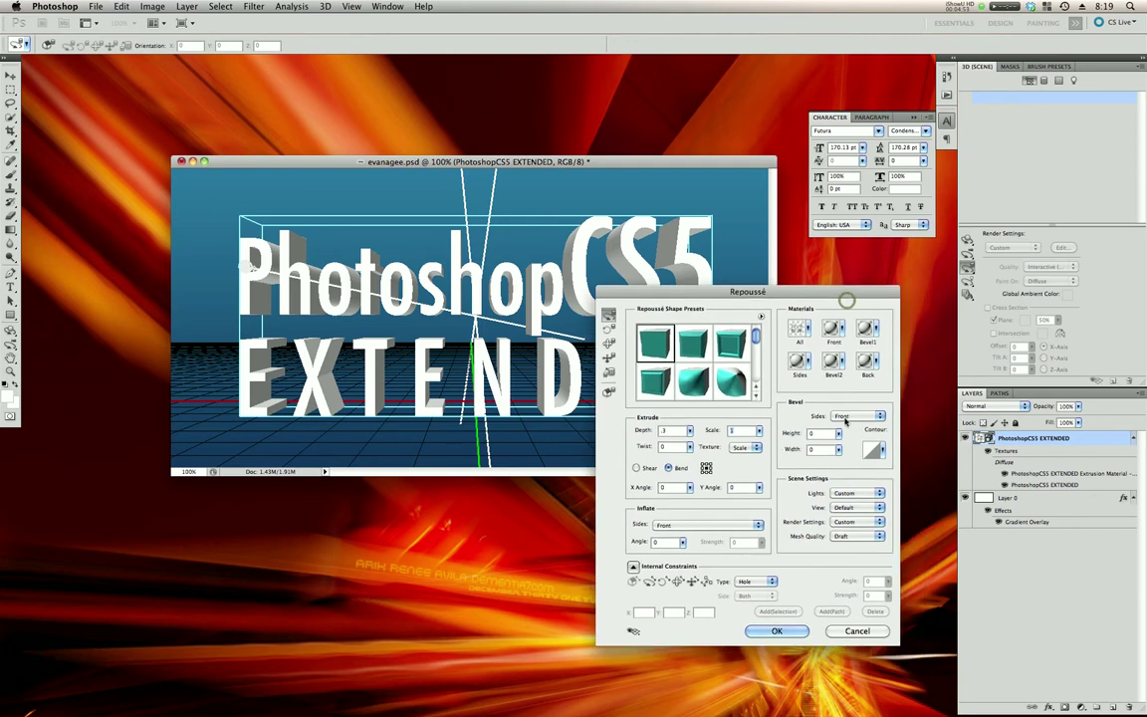
click(856, 493)
click(777, 492)
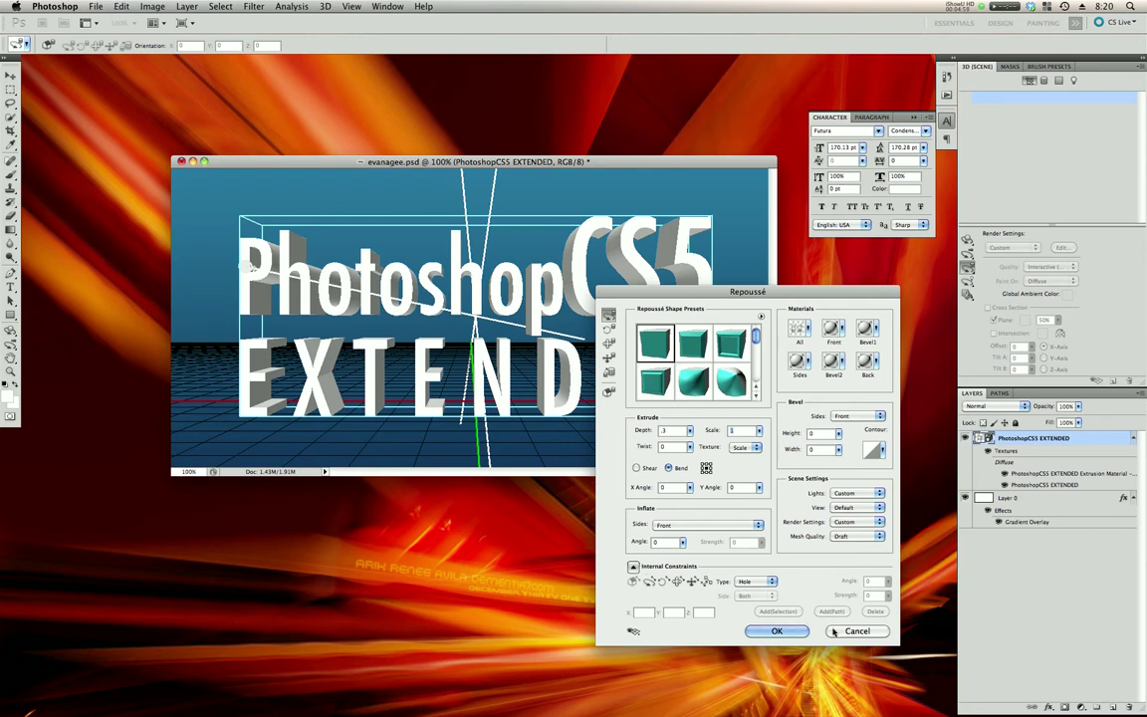
Step: Accept the Repoussé settings and rotate the text into perspective, Z at 16.8
click(776, 630)
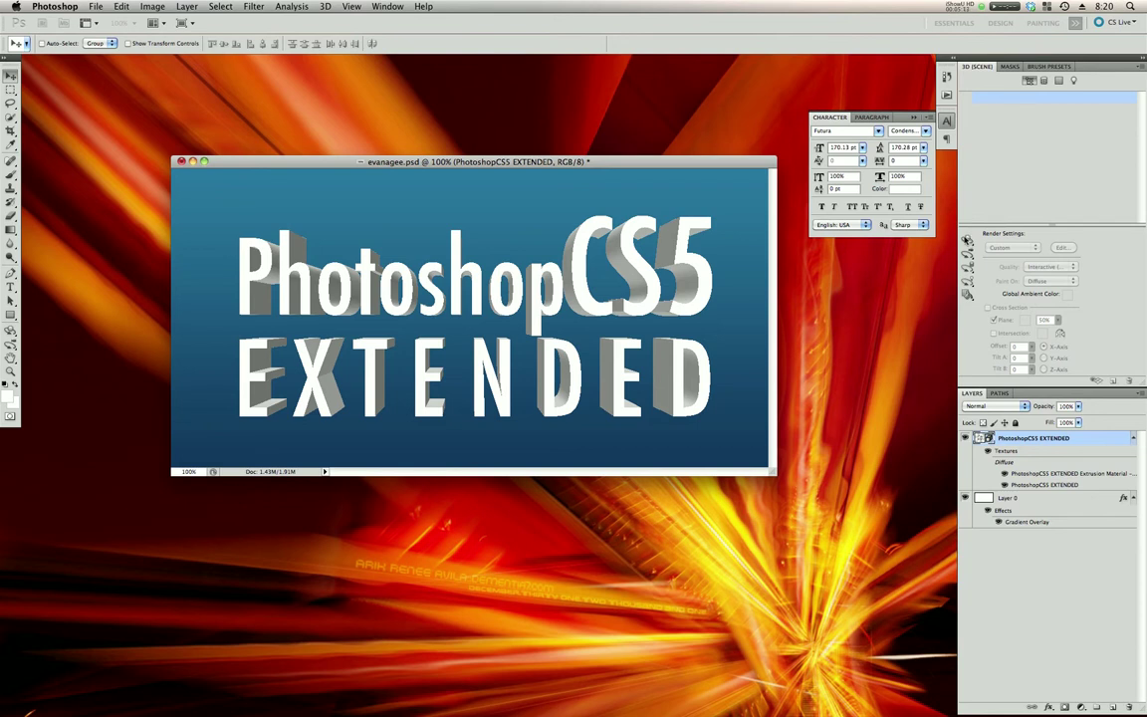
click(986, 150)
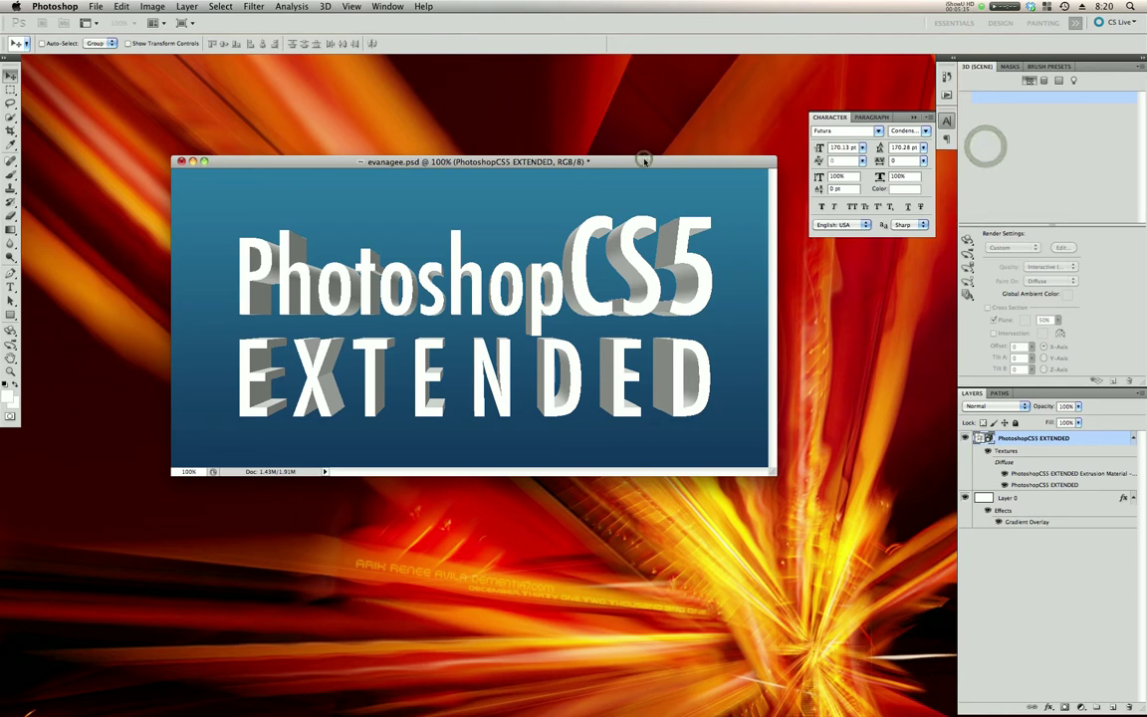
click(963, 264)
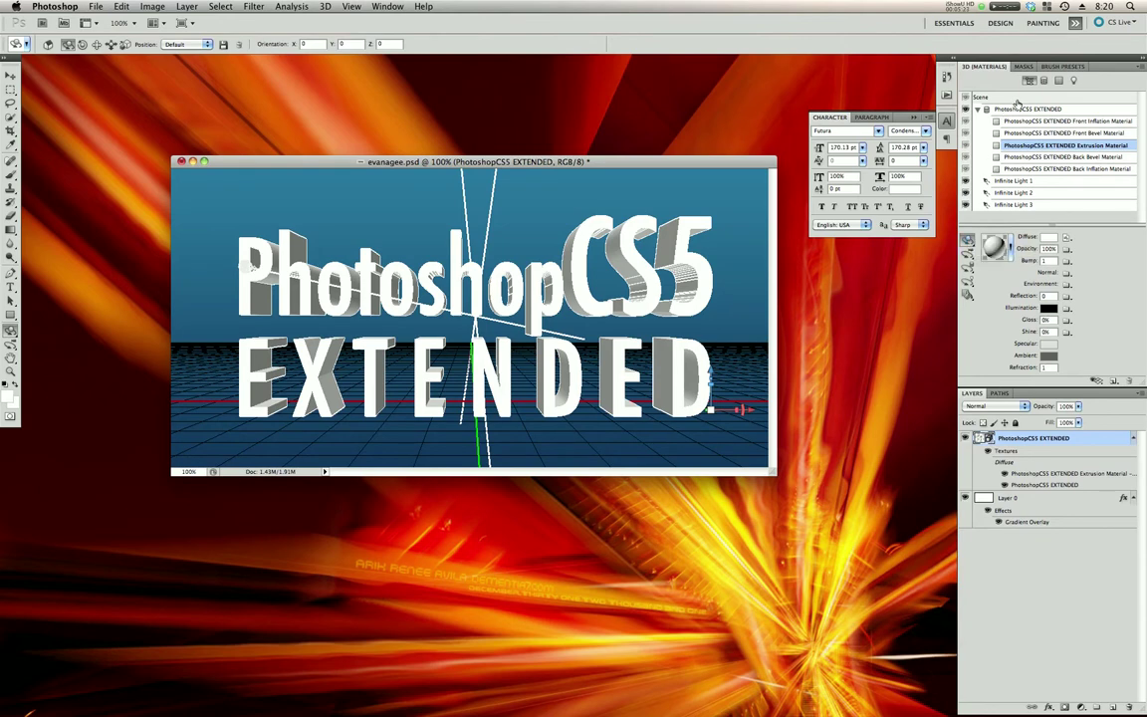
drag(614, 243, 548, 237)
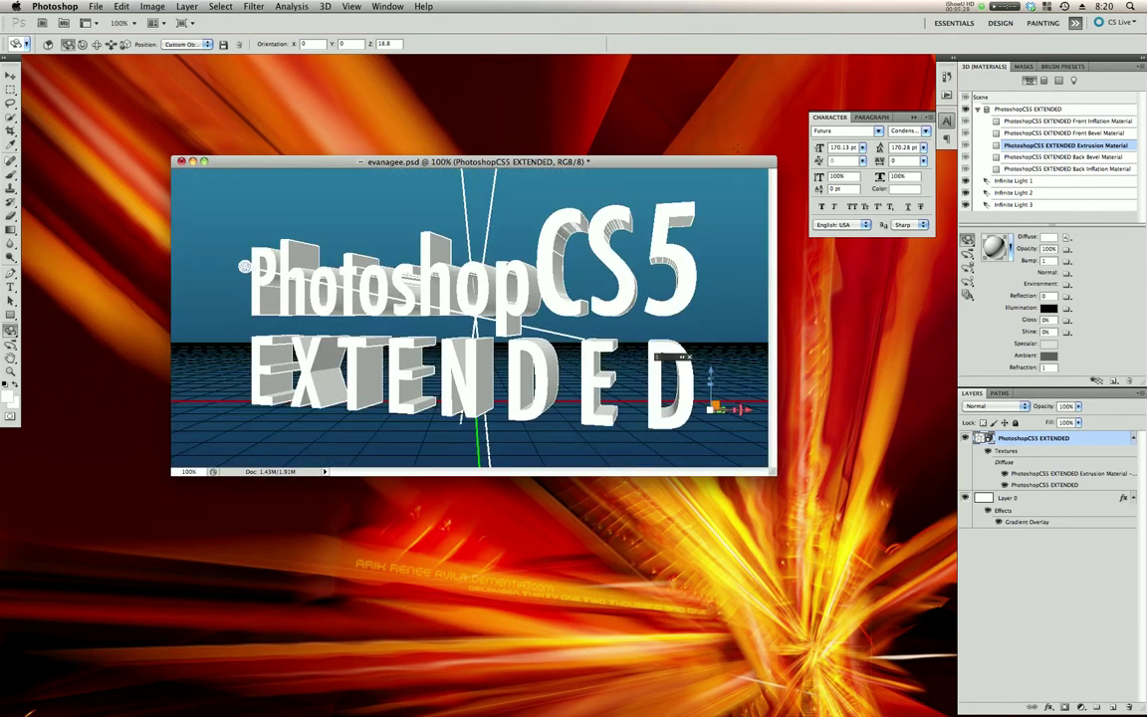
drag(738, 161, 734, 158)
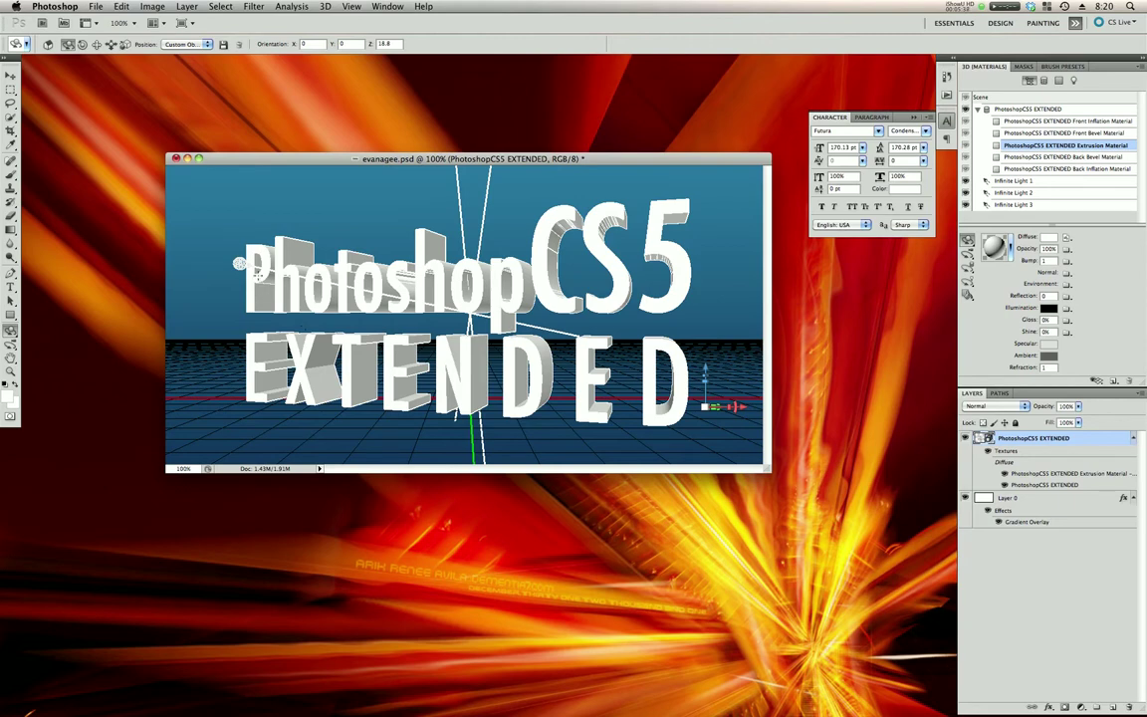
drag(475, 157, 471, 165)
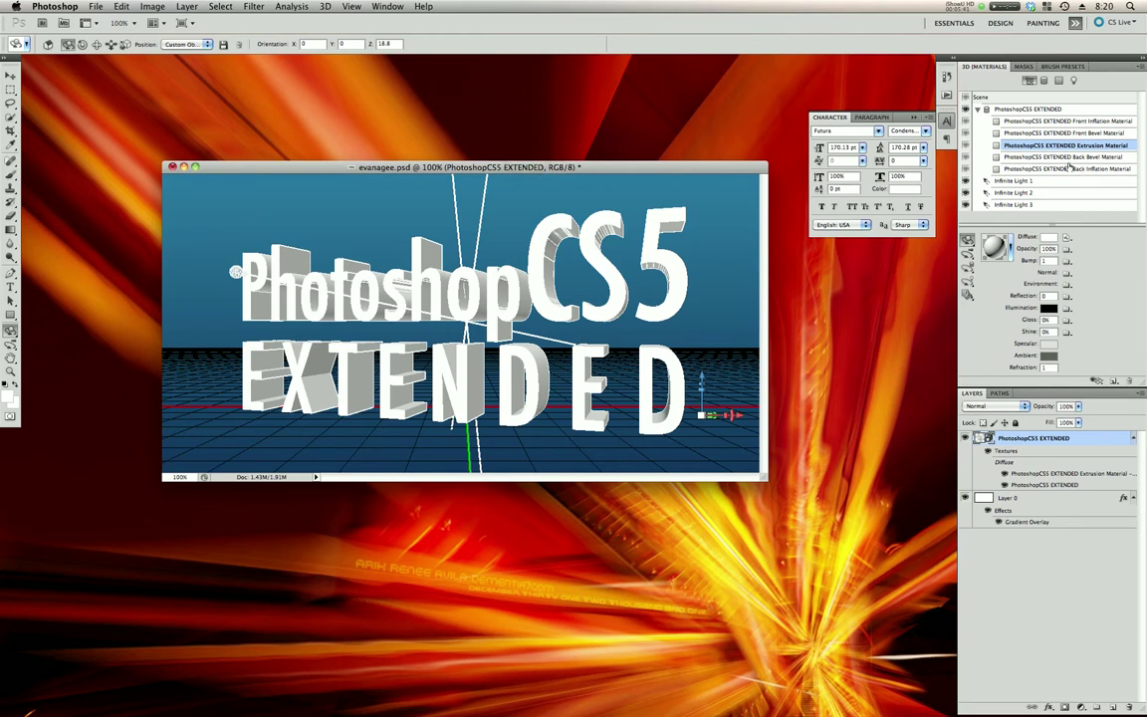
Step: Select Scene in the 3D panel and change its render quality setting
click(1006, 97)
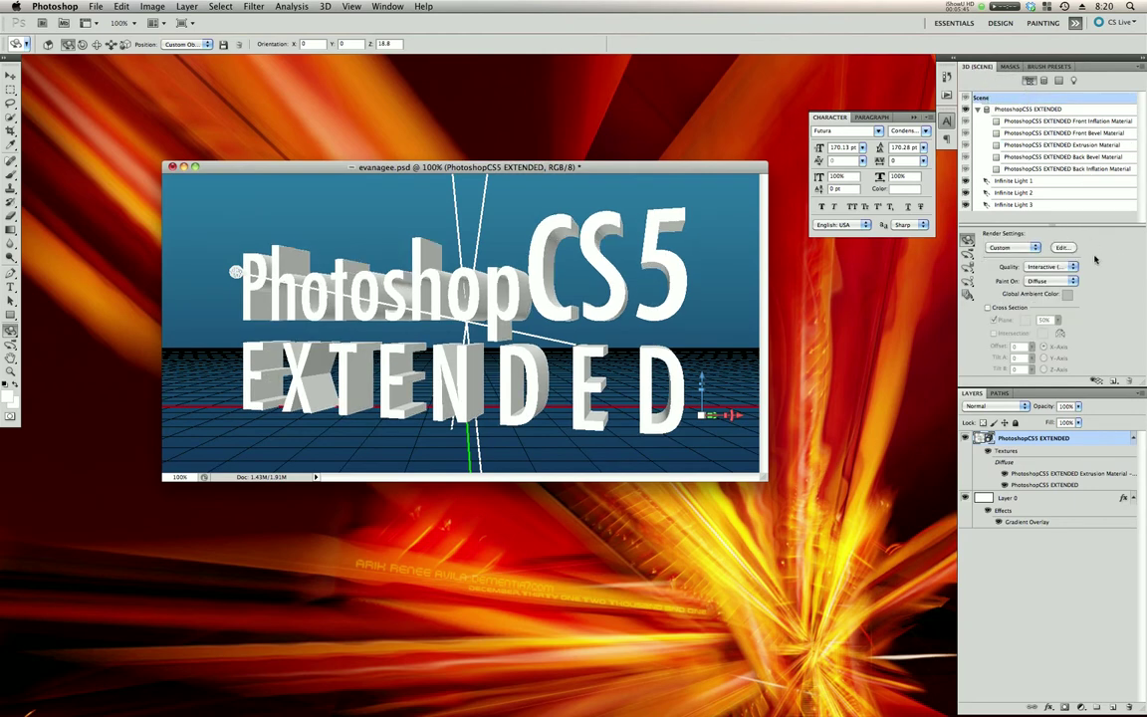
click(1040, 267)
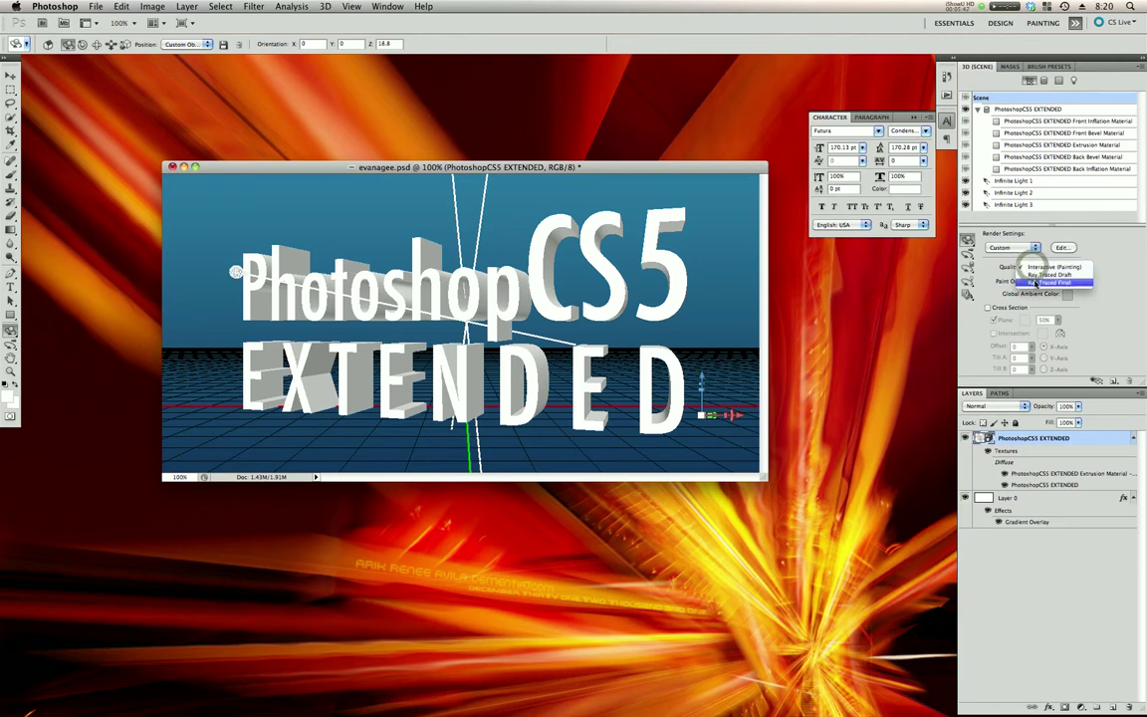
click(1040, 282)
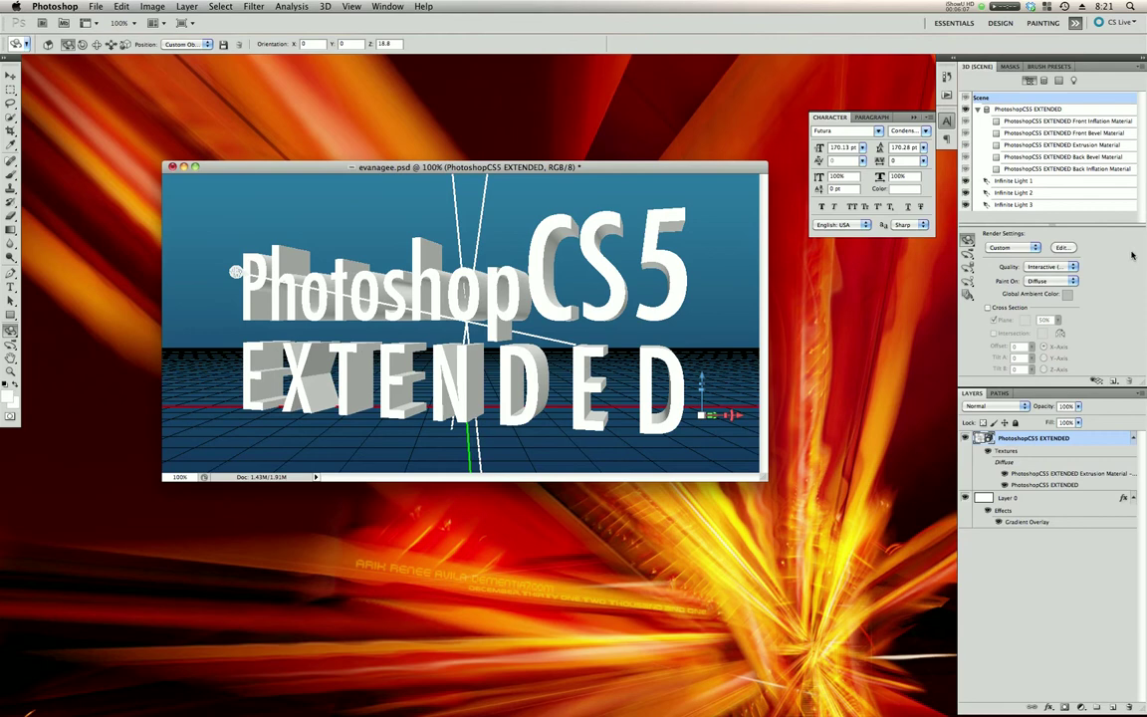
Step: Step through Front Inflation, Front Bevel, Extrusion, Back Bevel and Back Inflation materials, ending on Front Inflation
click(1026, 110)
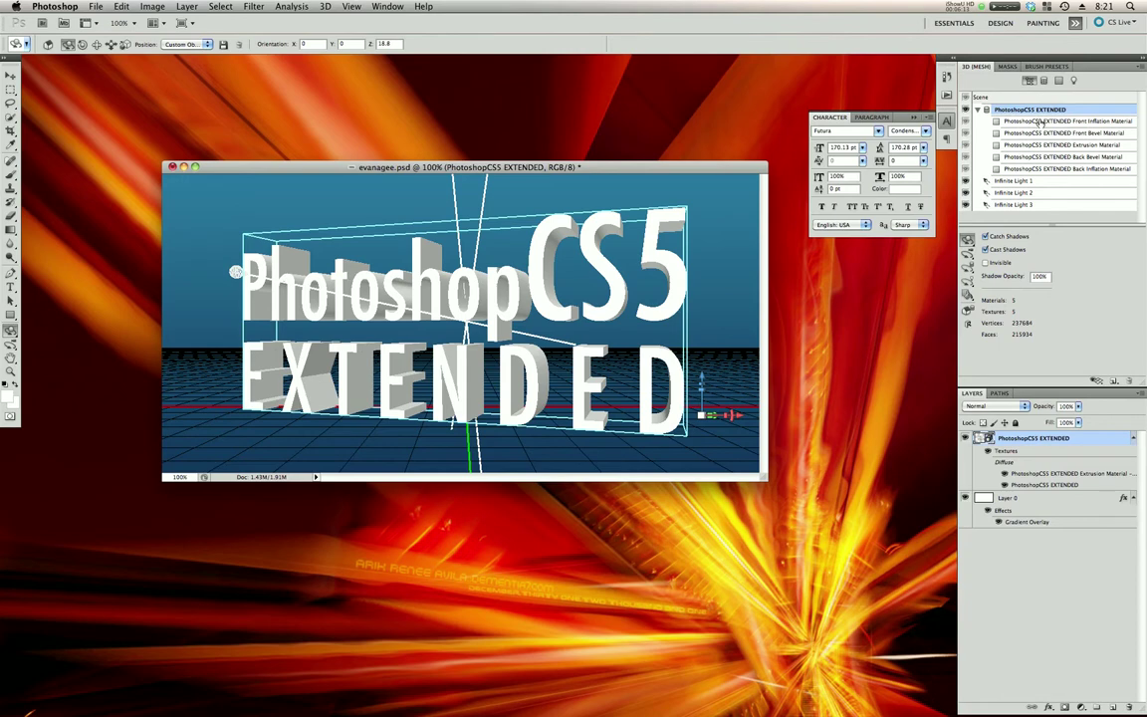
click(1040, 121)
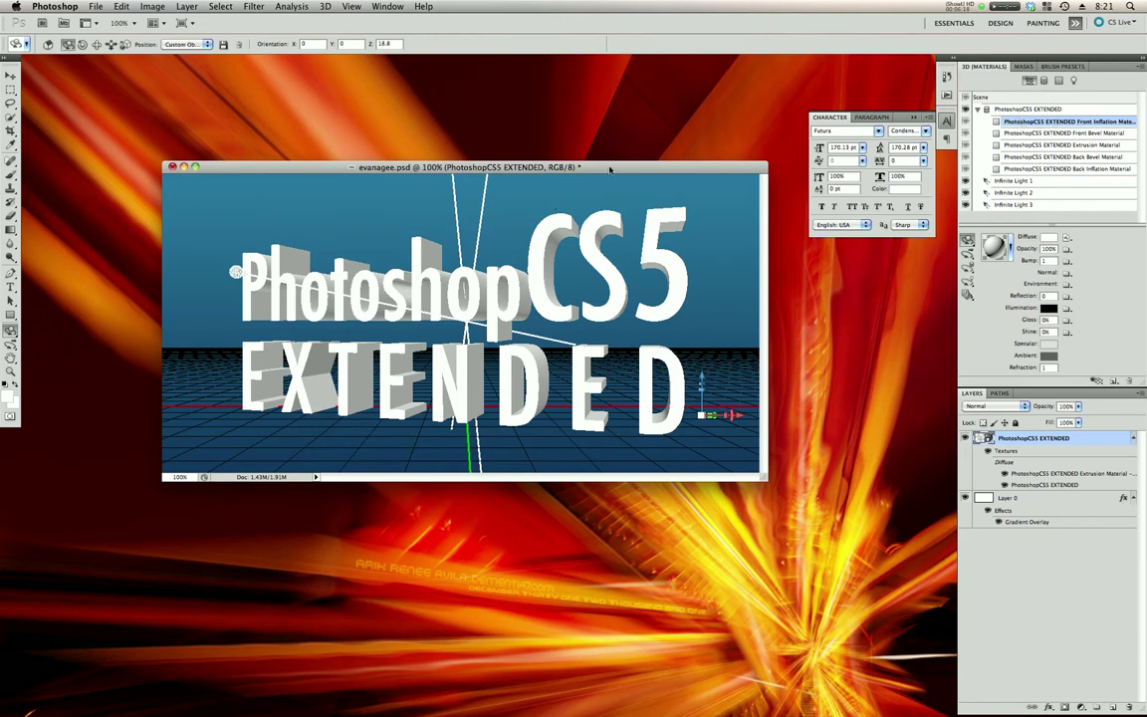
drag(610, 169, 619, 153)
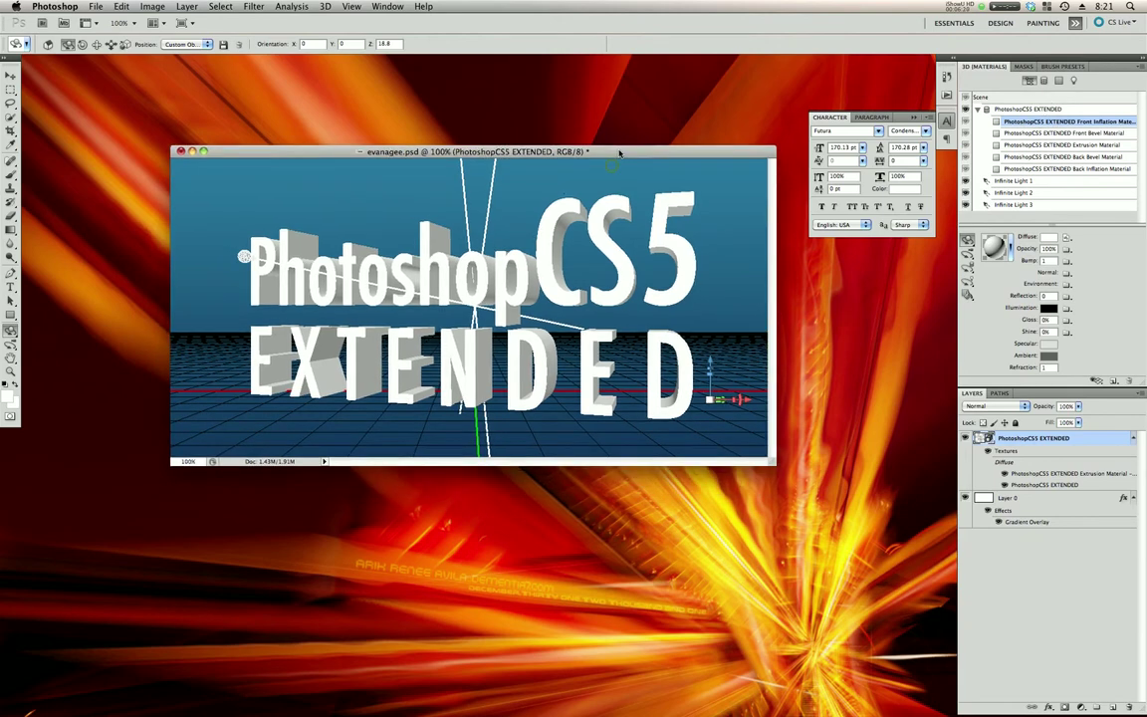
click(1102, 132)
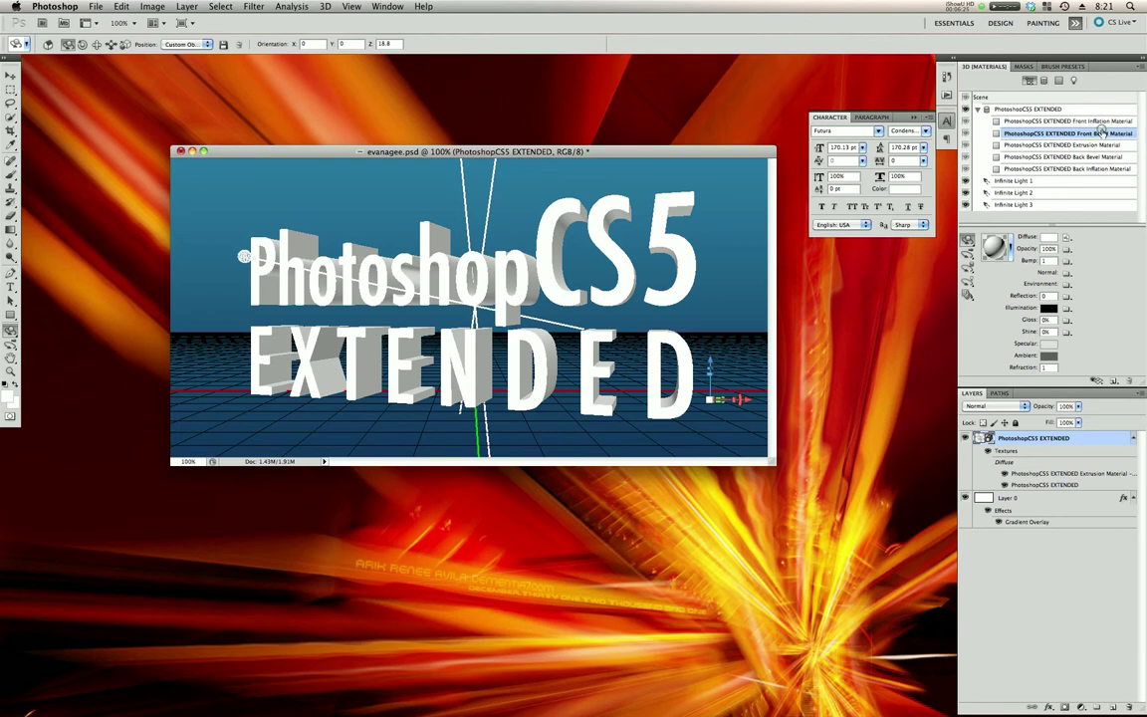
click(1102, 146)
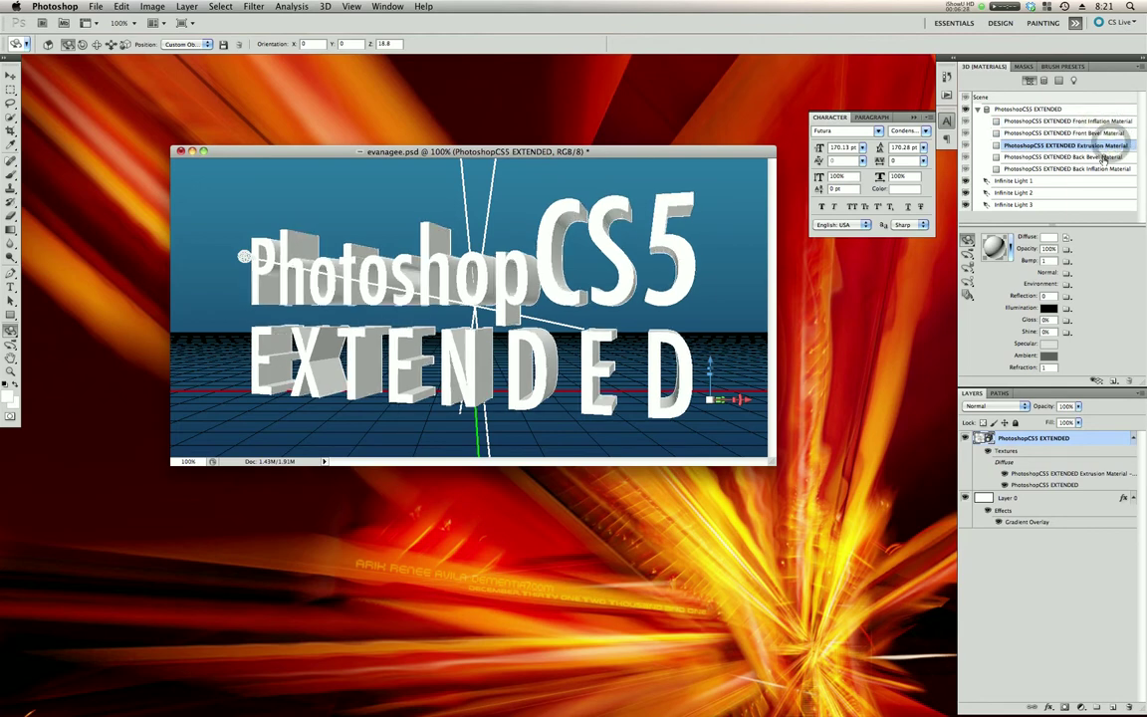
click(1101, 157)
click(1099, 169)
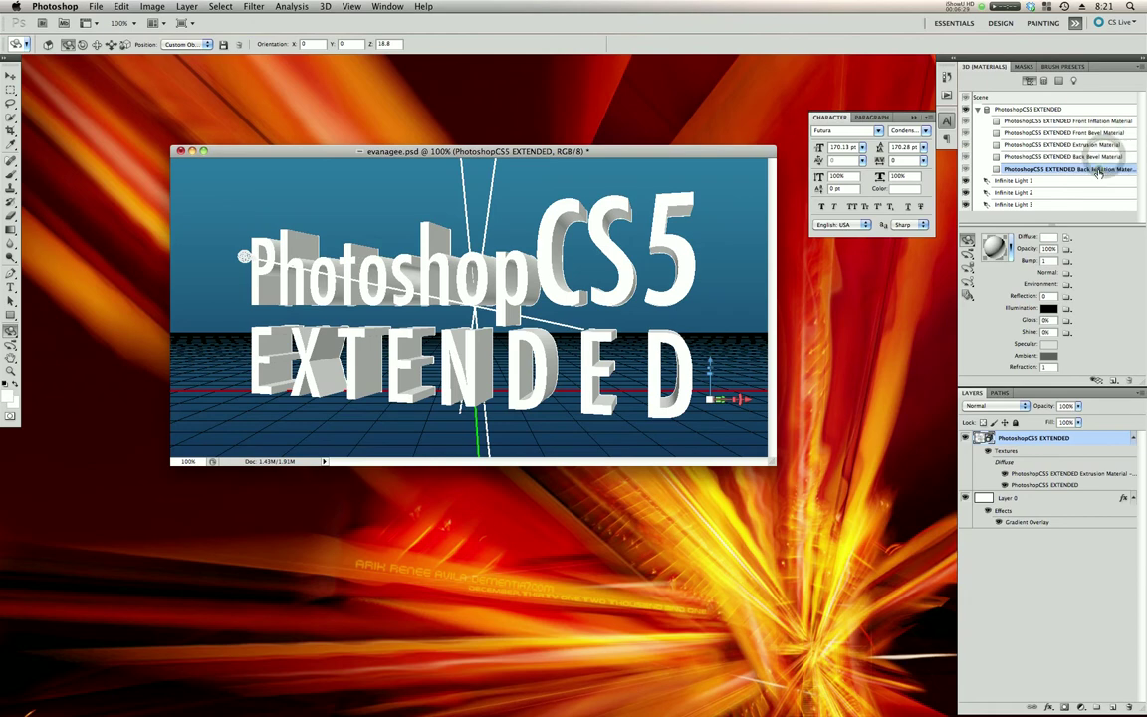
click(1078, 121)
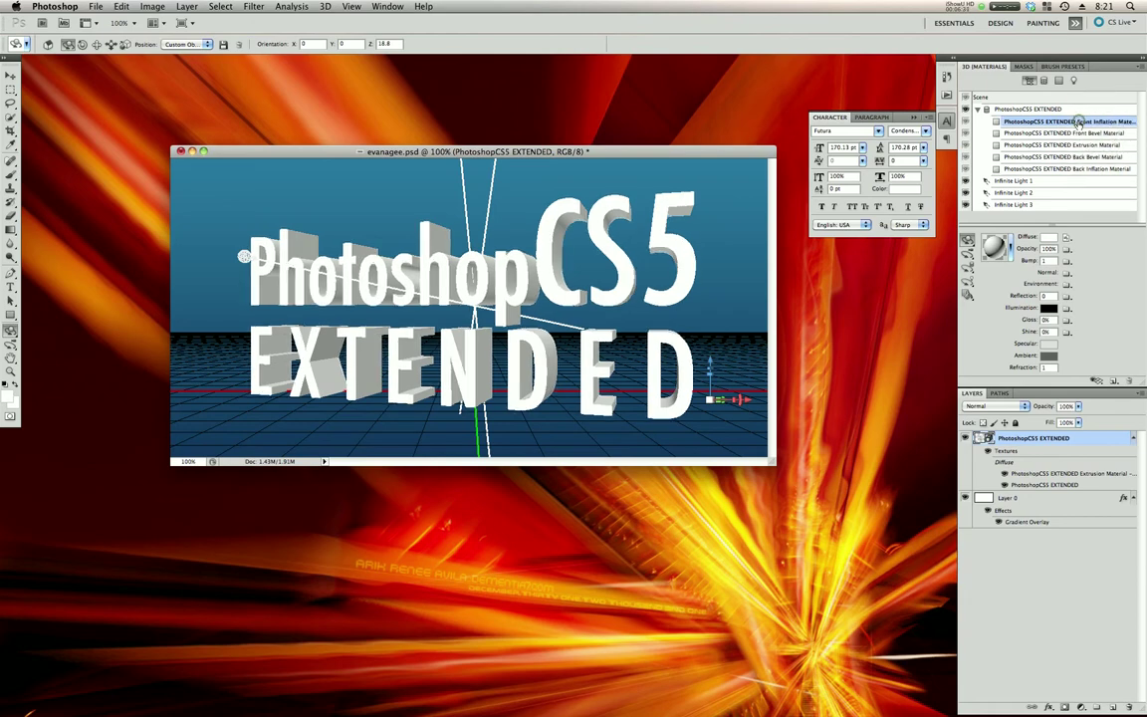
Step: Browse the front face's material presets, close the picker without choosing one, then open the 3D menu
click(992, 243)
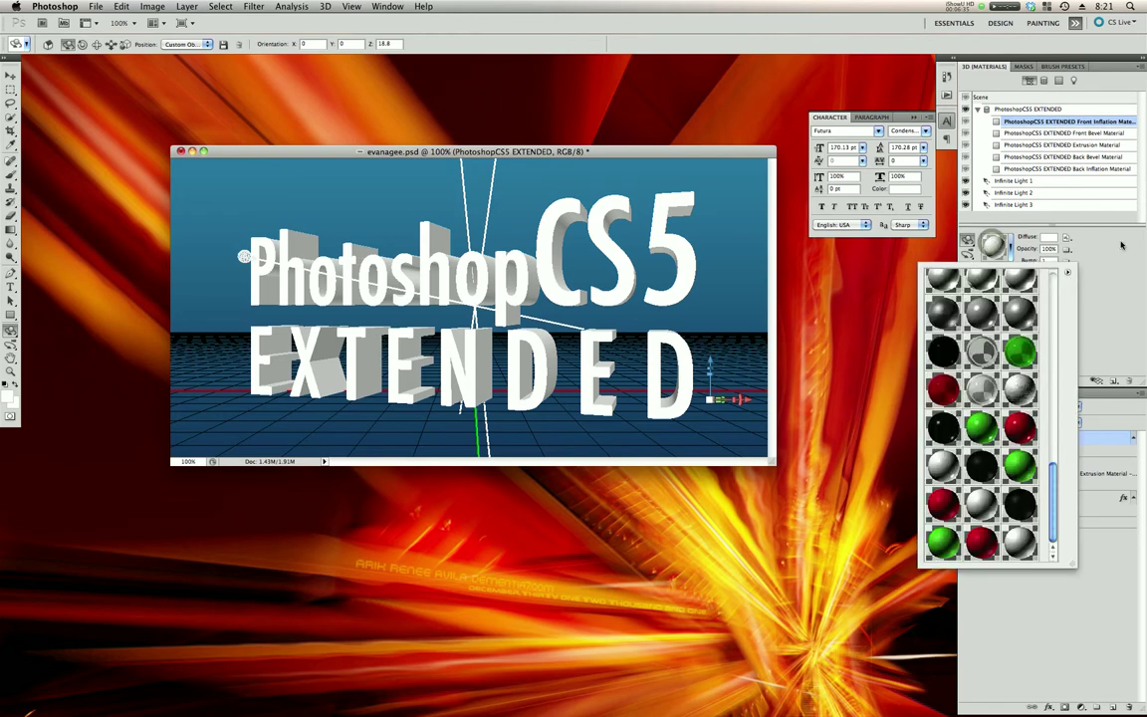
click(1083, 120)
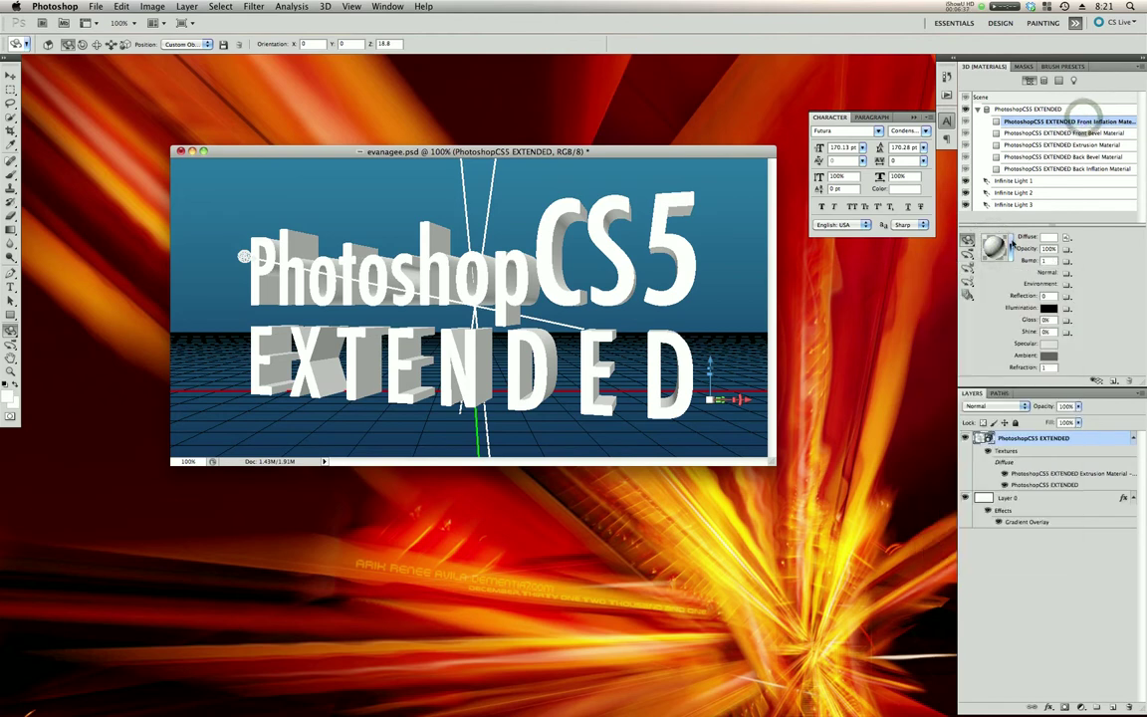
click(1013, 241)
scroll(1025, 356, up, 5)
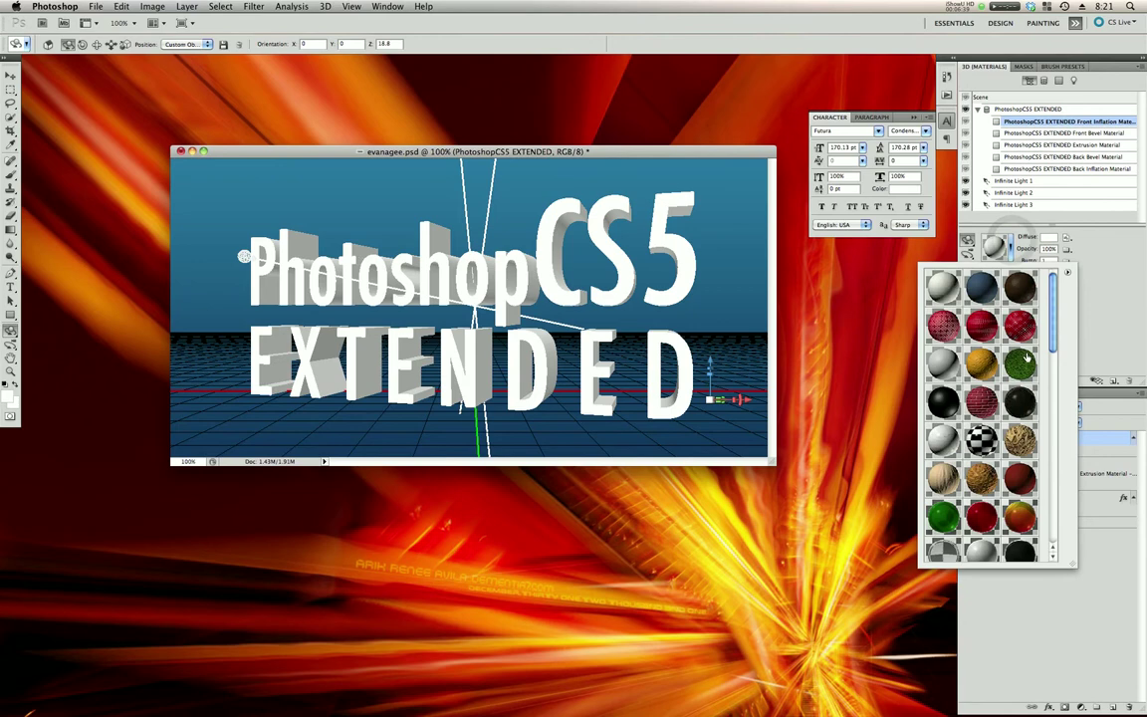
scroll(1058, 312, down, 2)
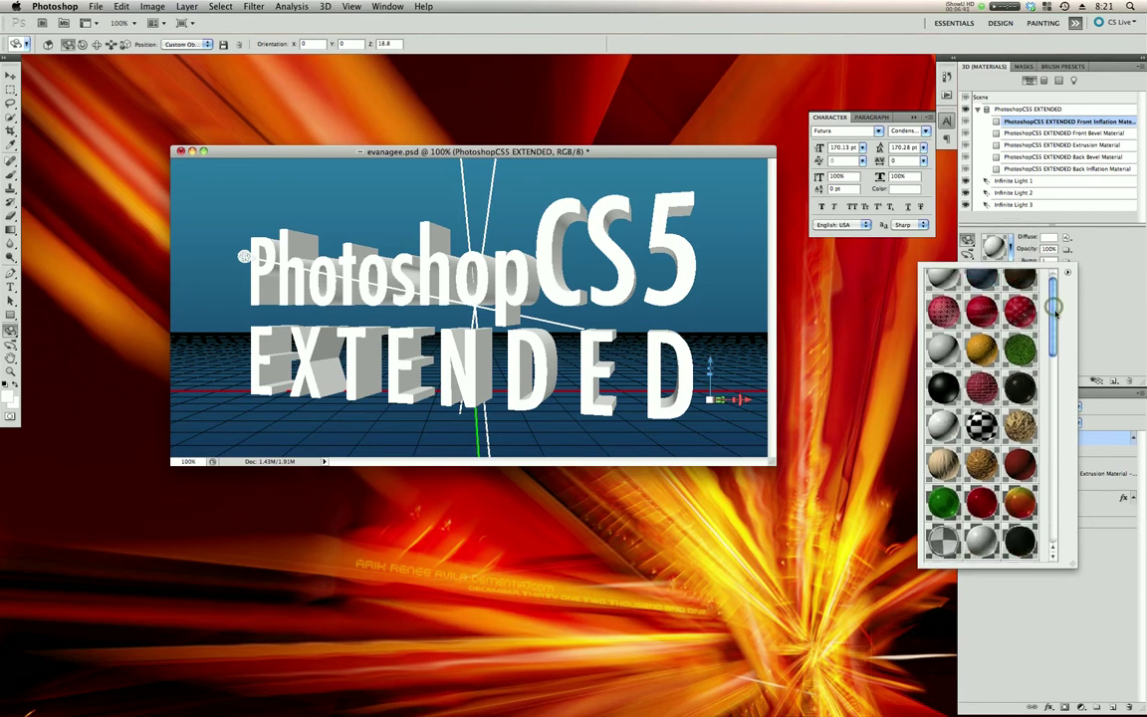
click(1053, 298)
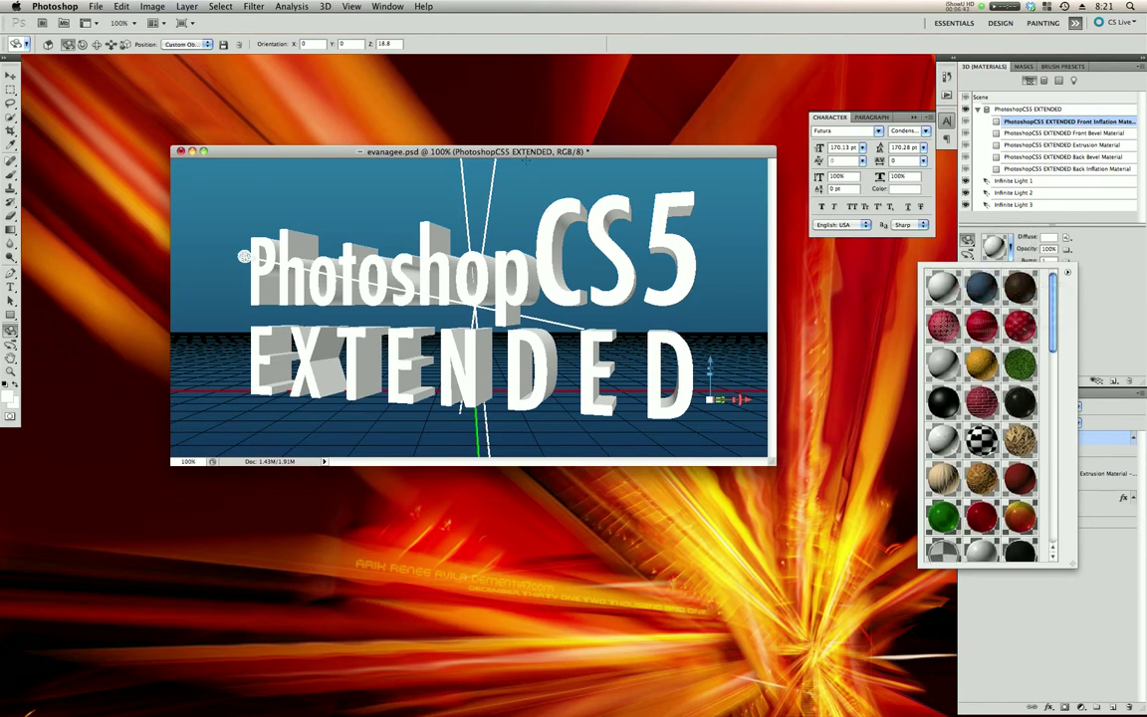
click(476, 142)
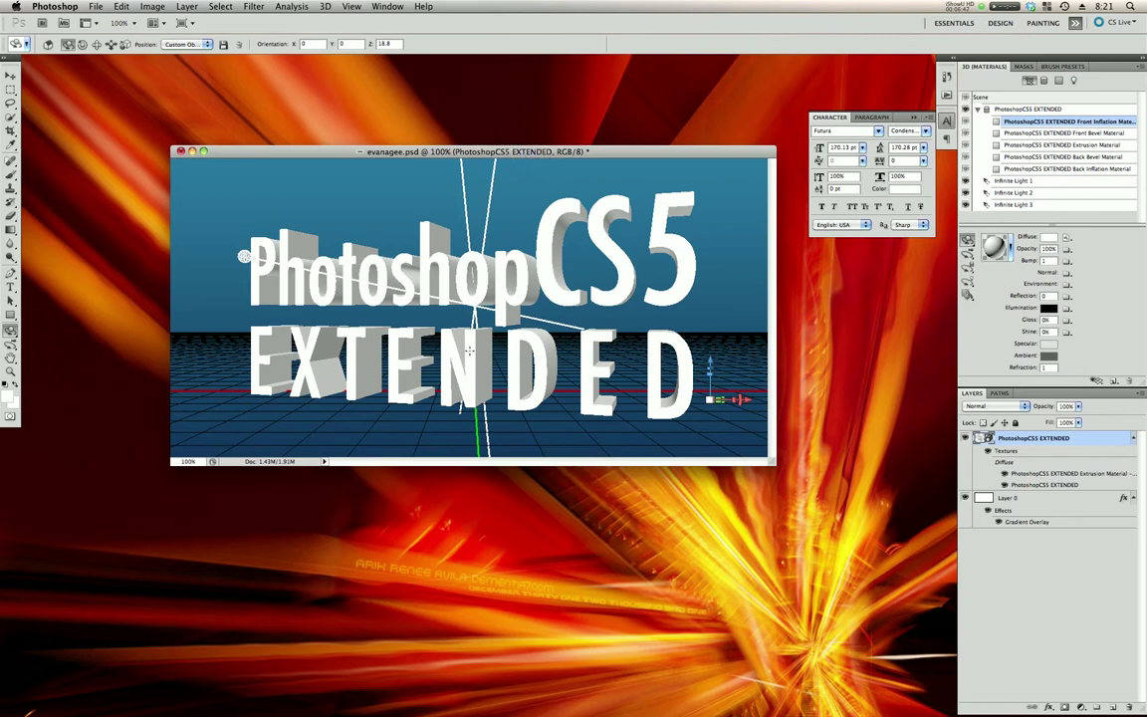
click(326, 6)
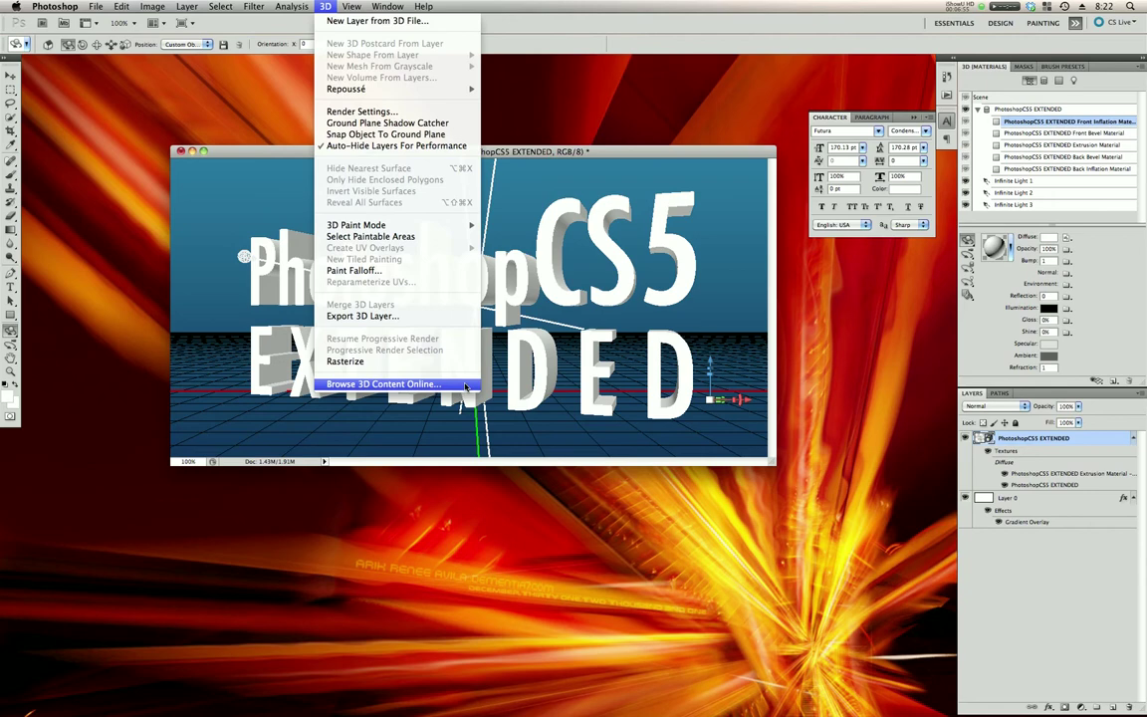
Step: Load the Plastic material presets and apply Plastic Matte (White) to the front inflation material
click(465, 386)
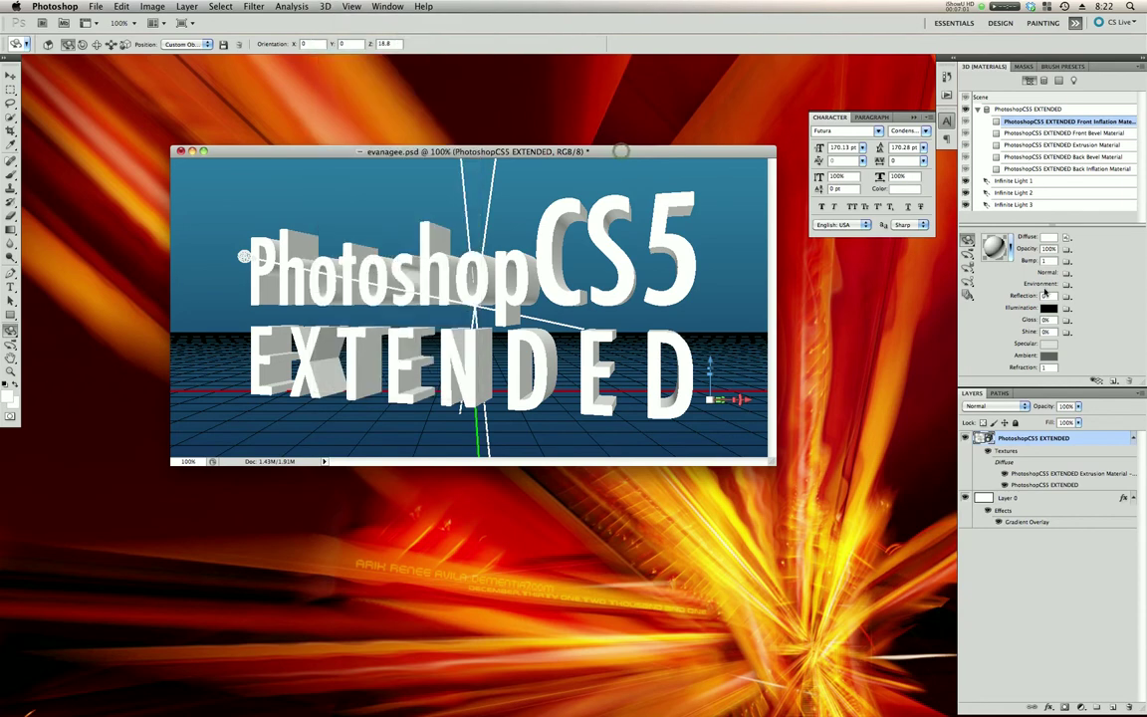
click(1009, 248)
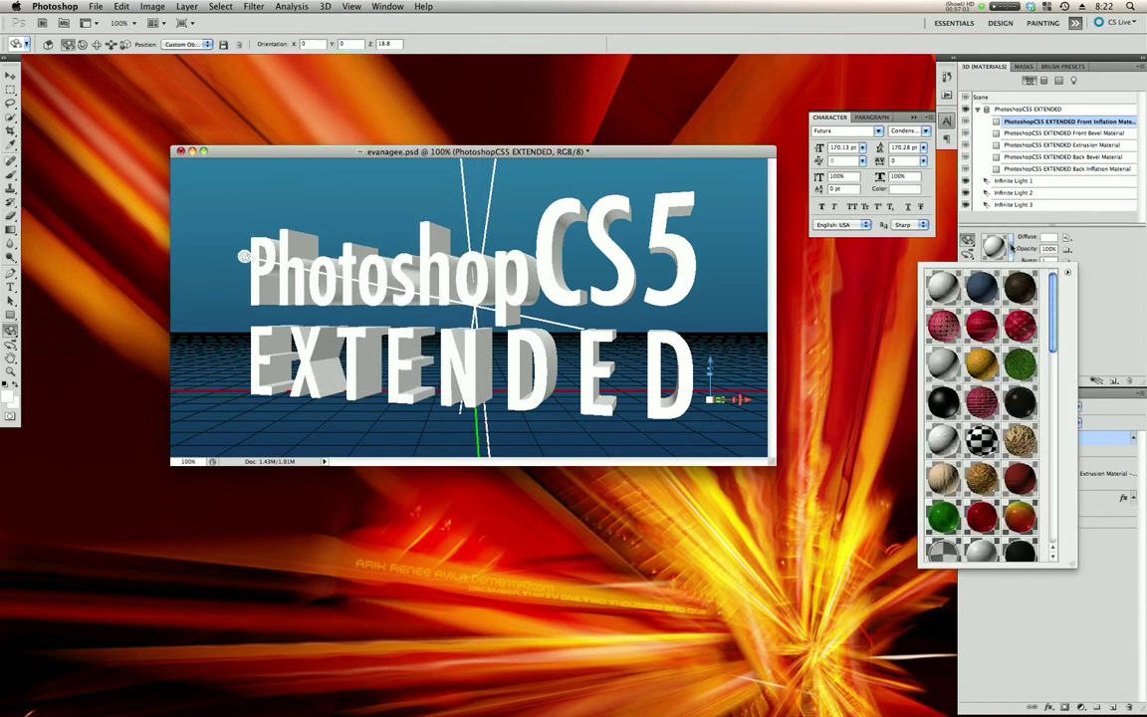
click(1068, 275)
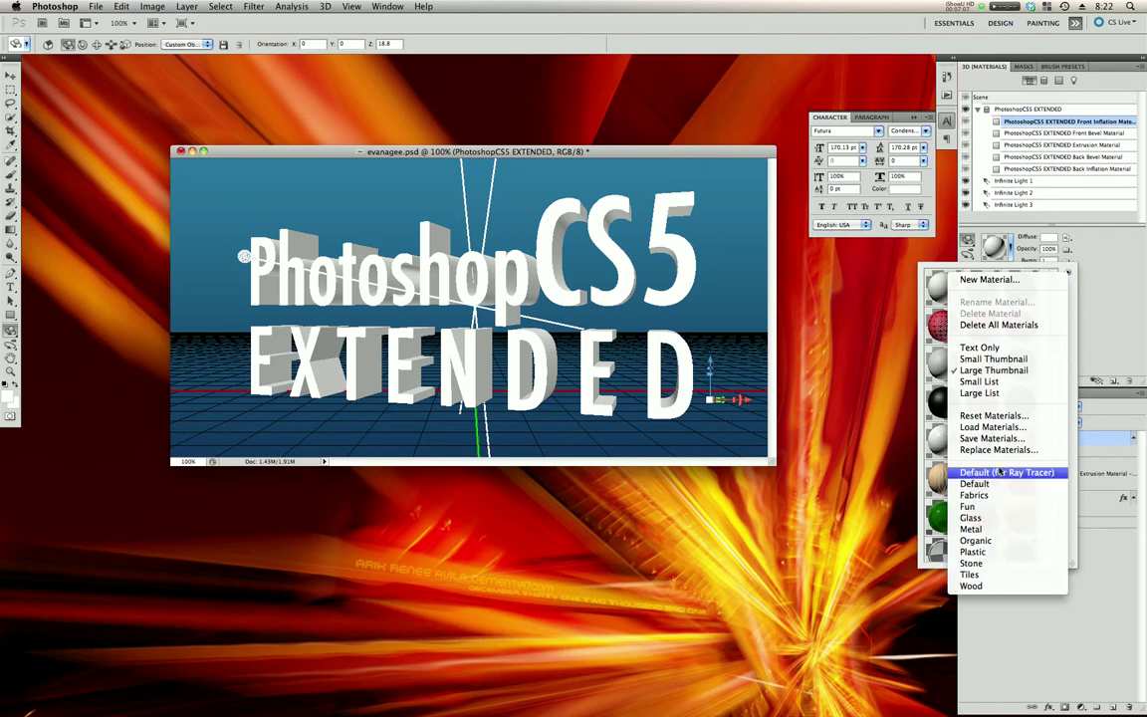
click(982, 553)
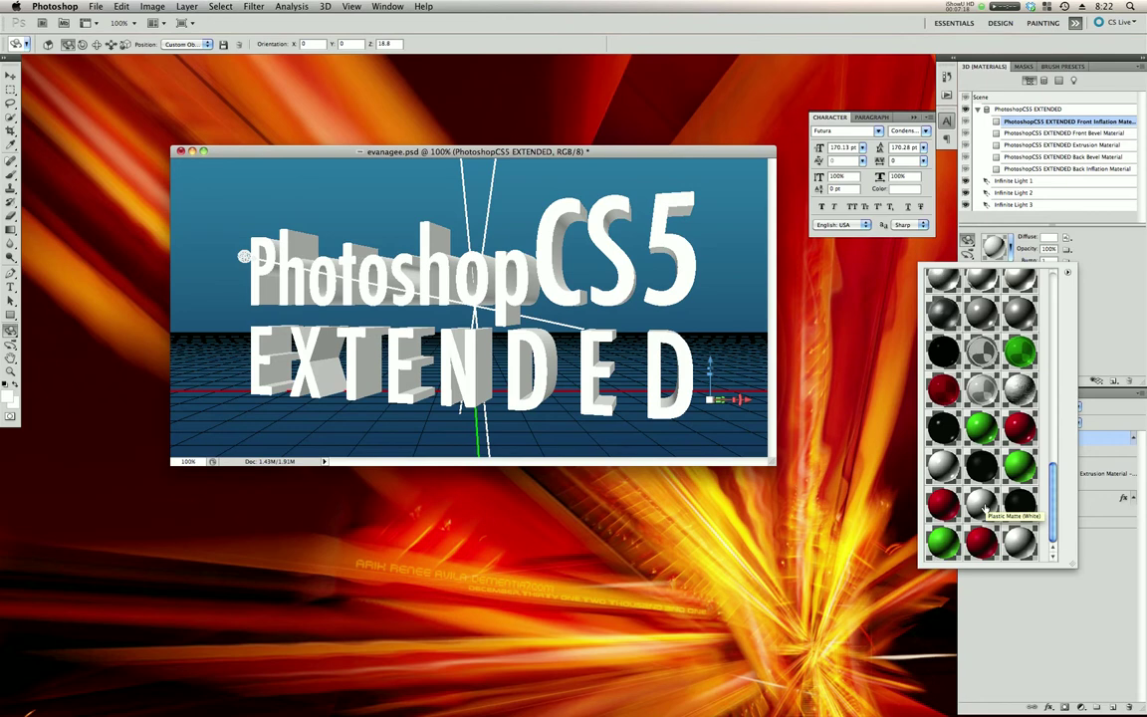
click(982, 504)
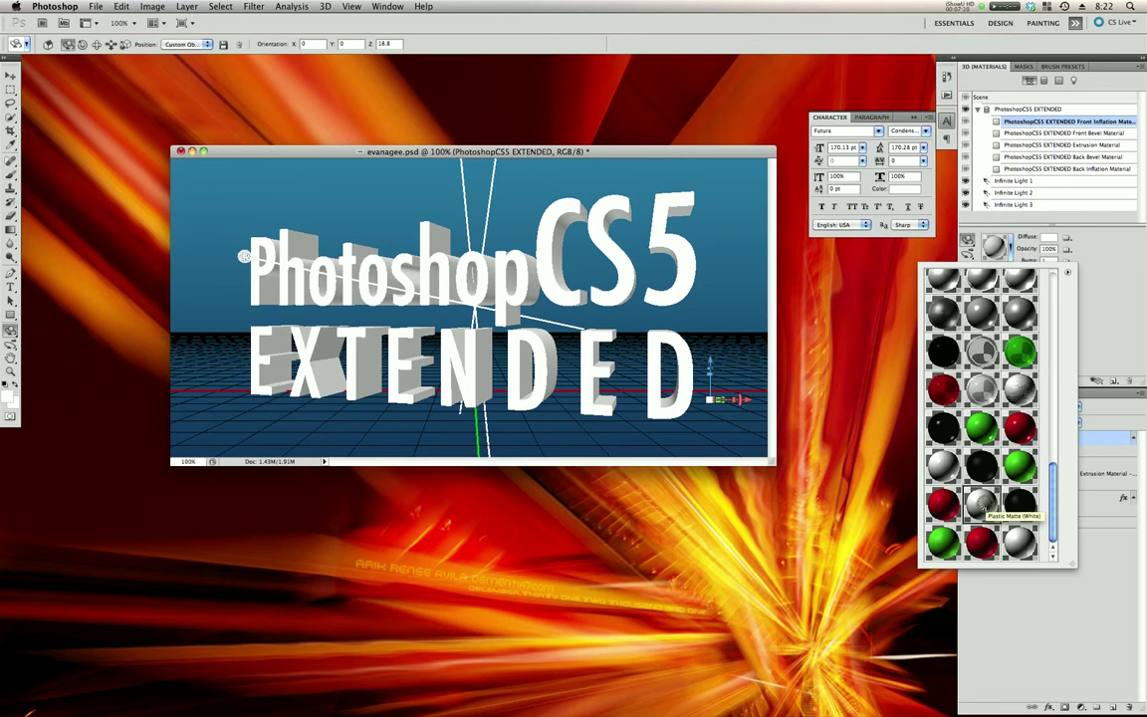
Step: Apply Plastic Matte (White) to the front bevel and extrusion materials
click(1077, 134)
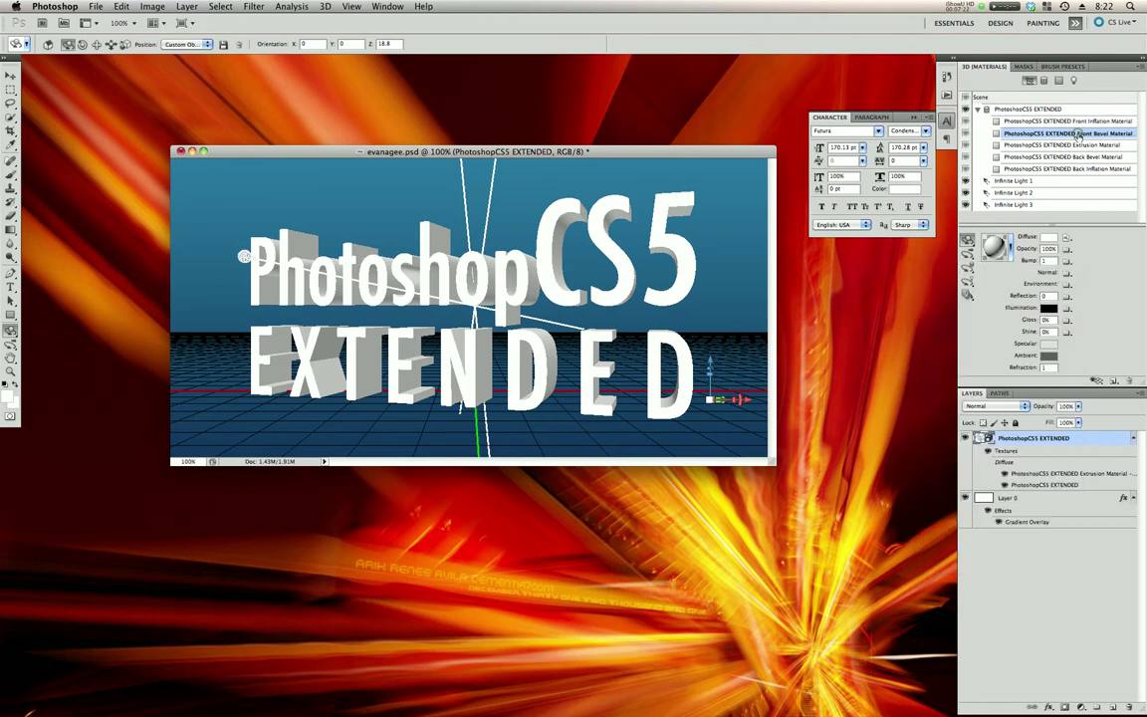
click(993, 247)
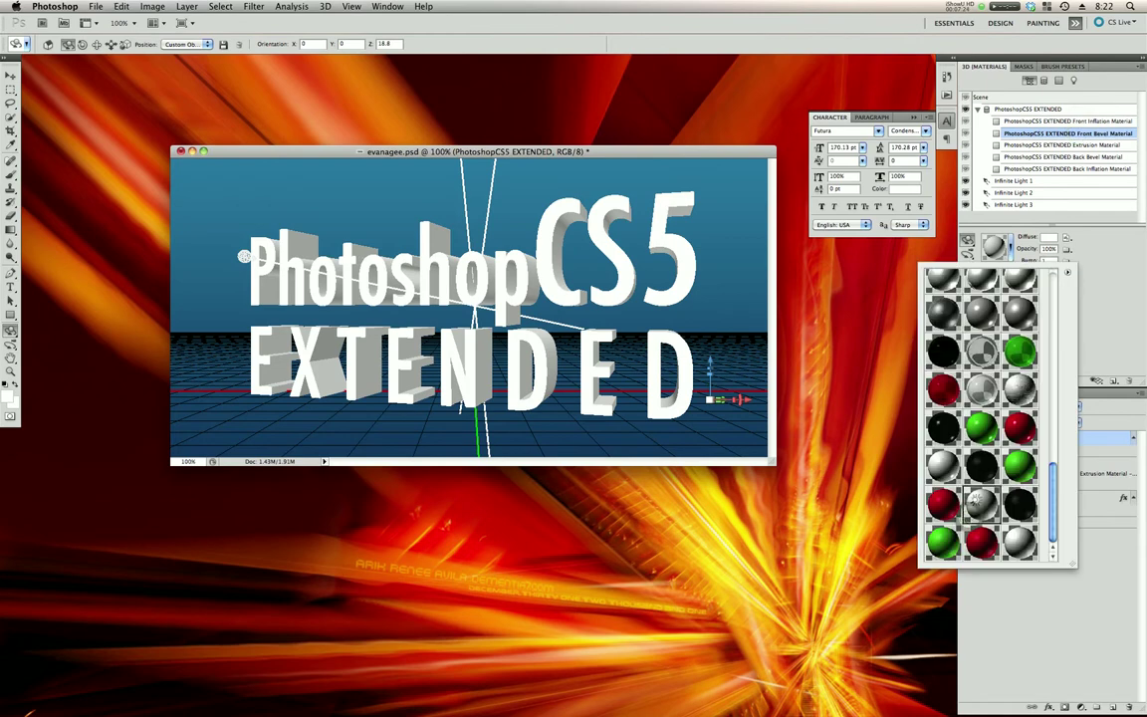
click(1052, 147)
click(1055, 145)
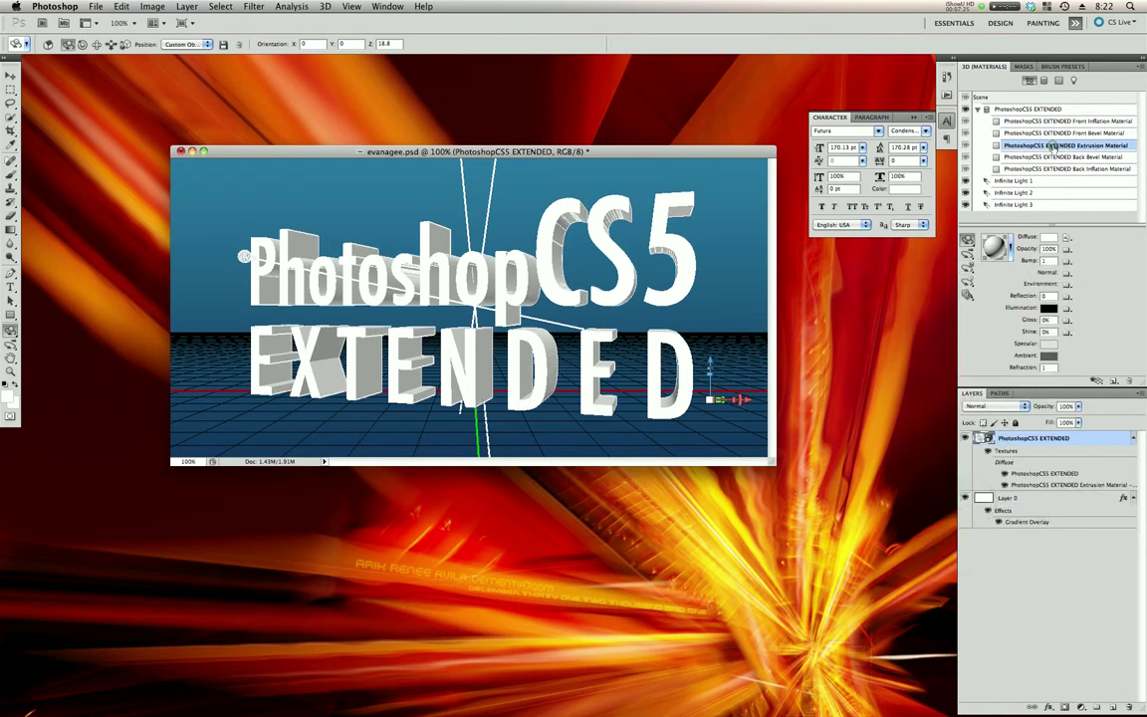
click(994, 247)
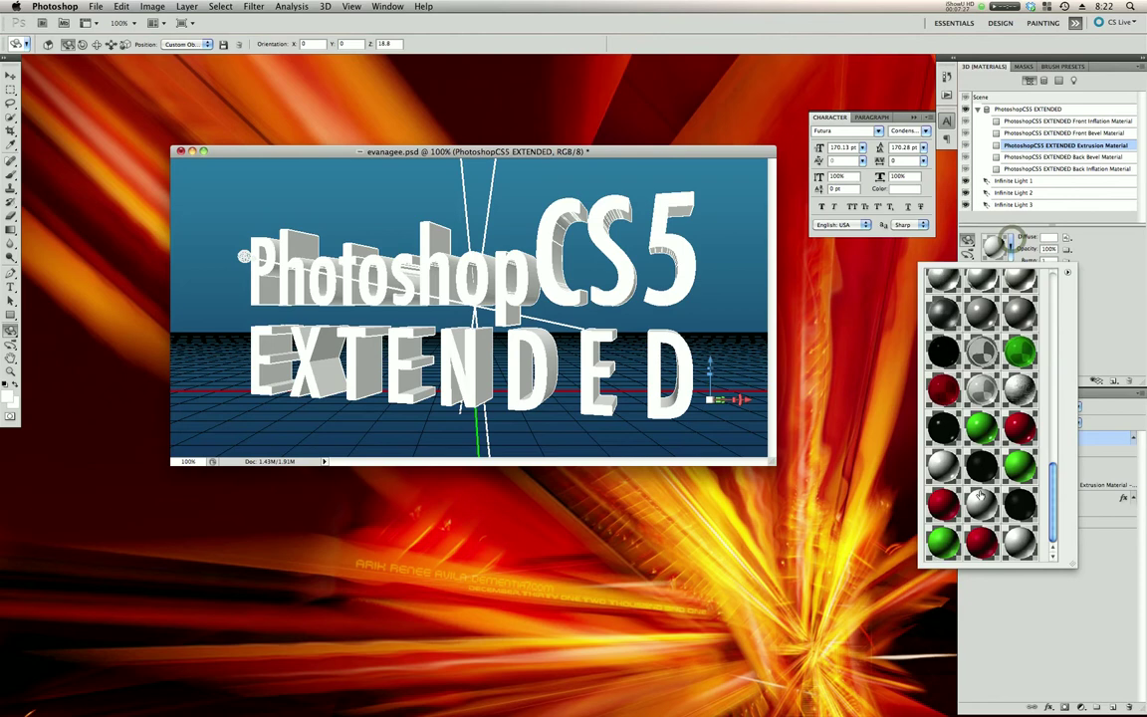
click(1036, 156)
Step: Apply Plastic Matte (White) to the back bevel and back inflation materials
click(1012, 244)
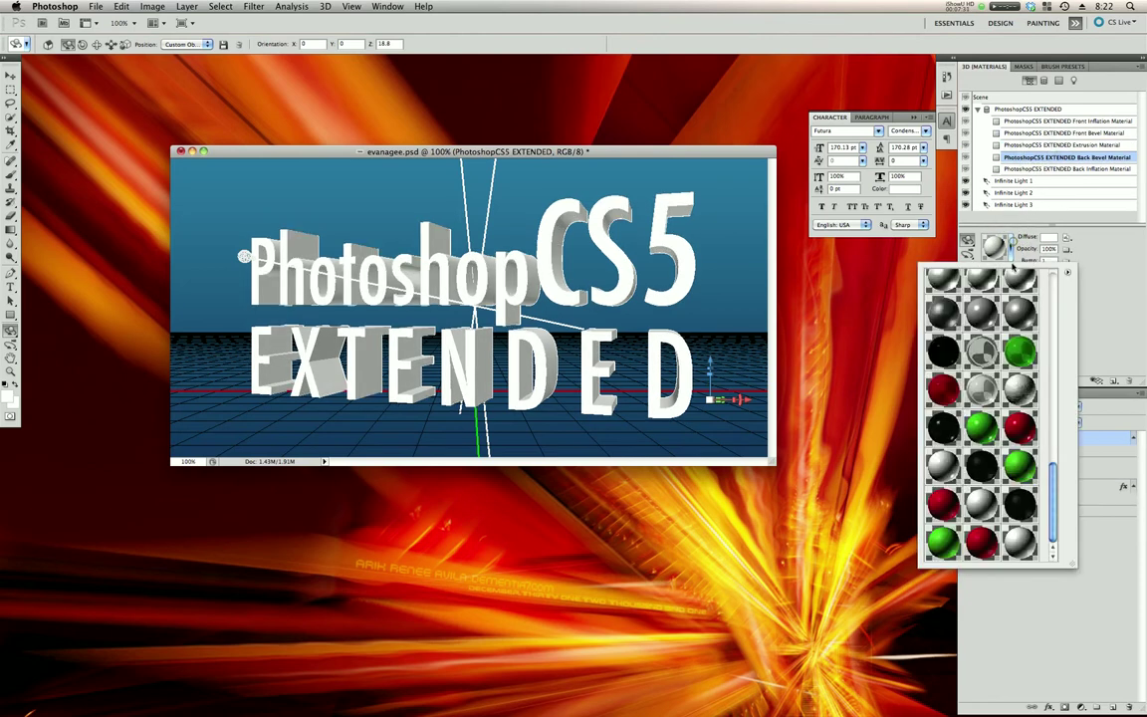
click(1052, 178)
click(1063, 169)
click(1008, 251)
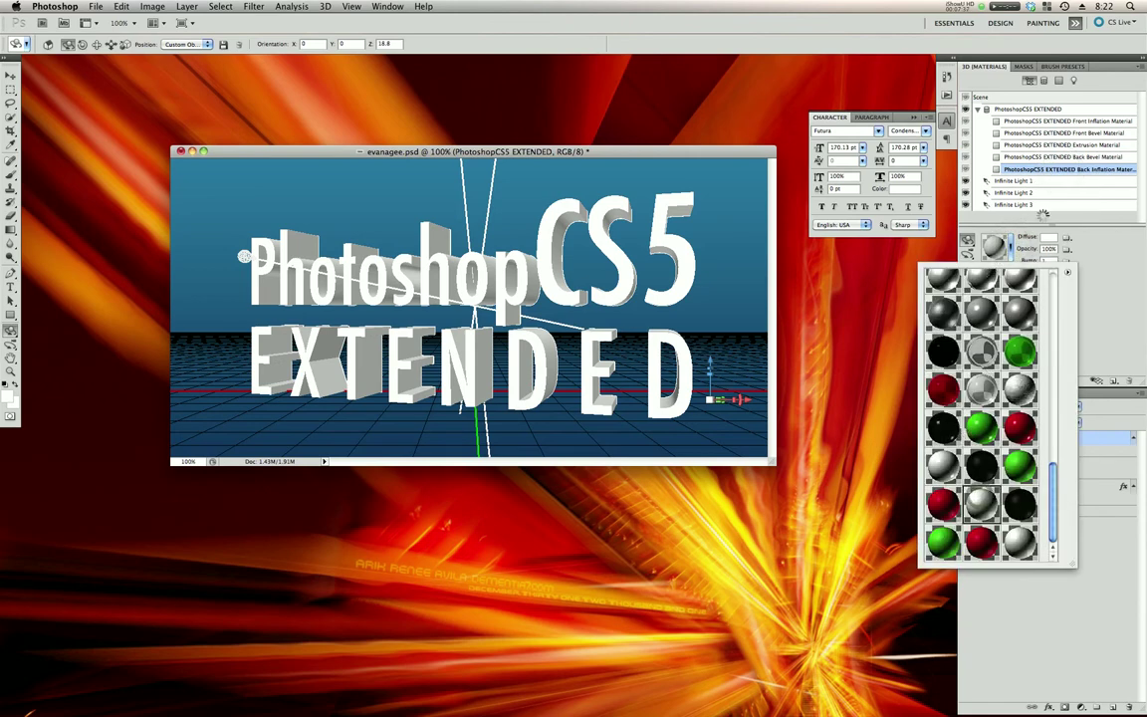
click(1039, 170)
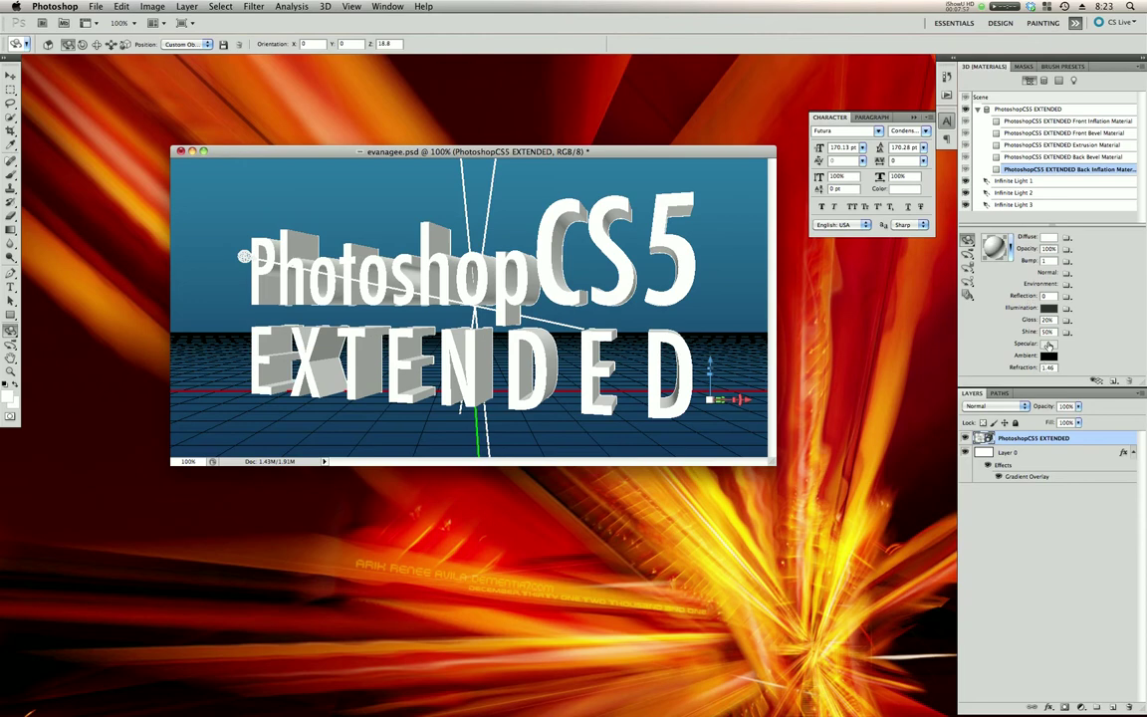
Step: Switch the scene render quality to Ray Traced, then show the Front Inflation Material settings
click(1071, 121)
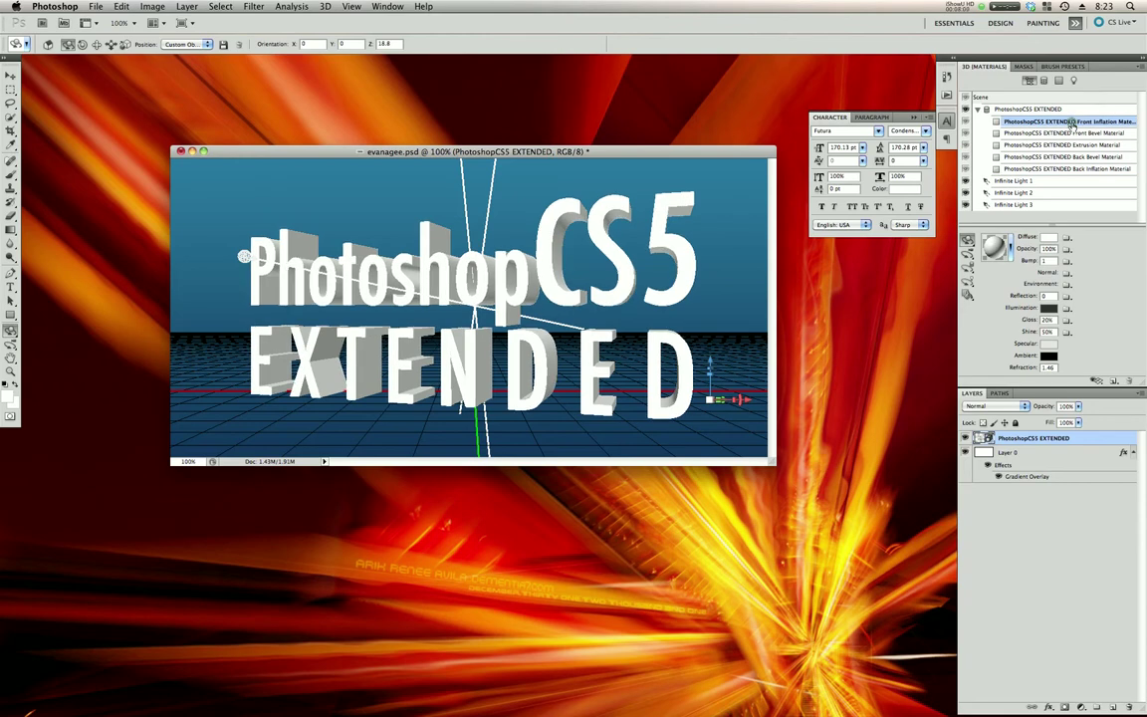
click(1012, 98)
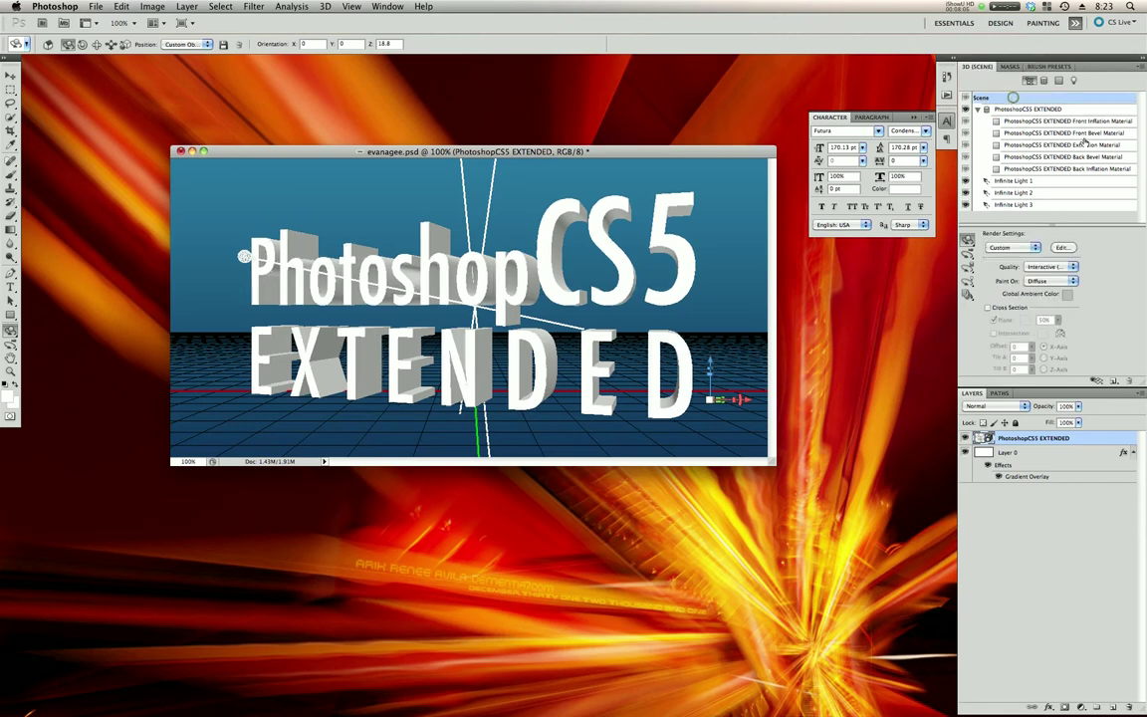
click(1045, 267)
click(1045, 280)
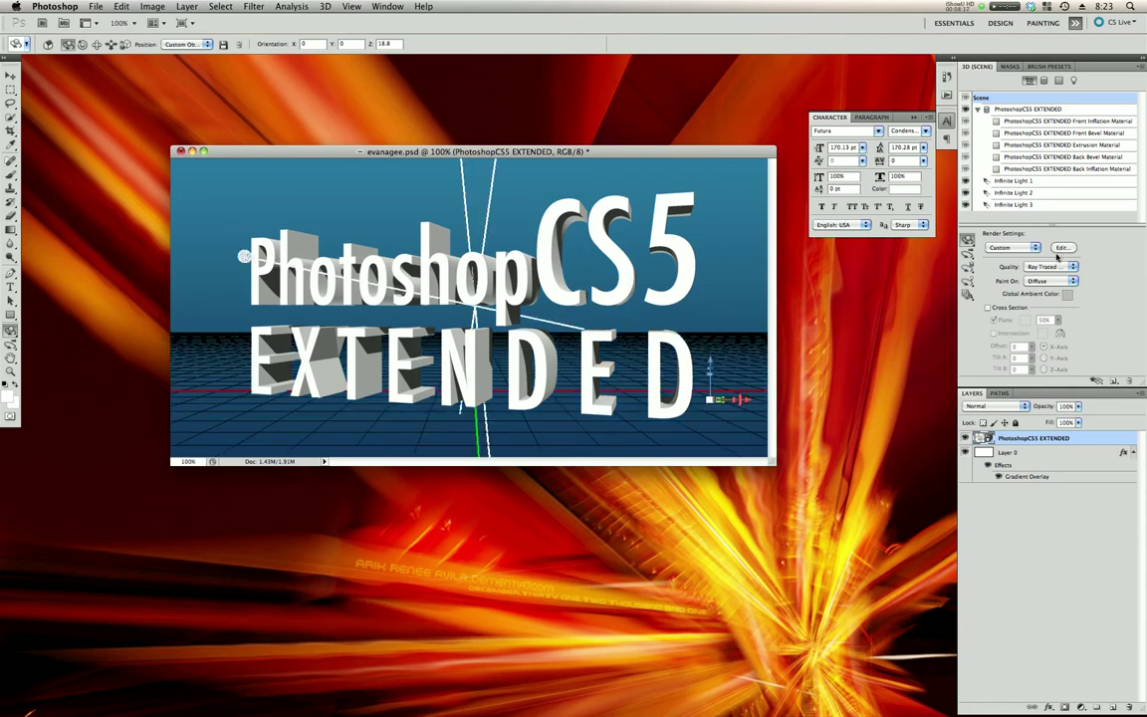
click(1065, 121)
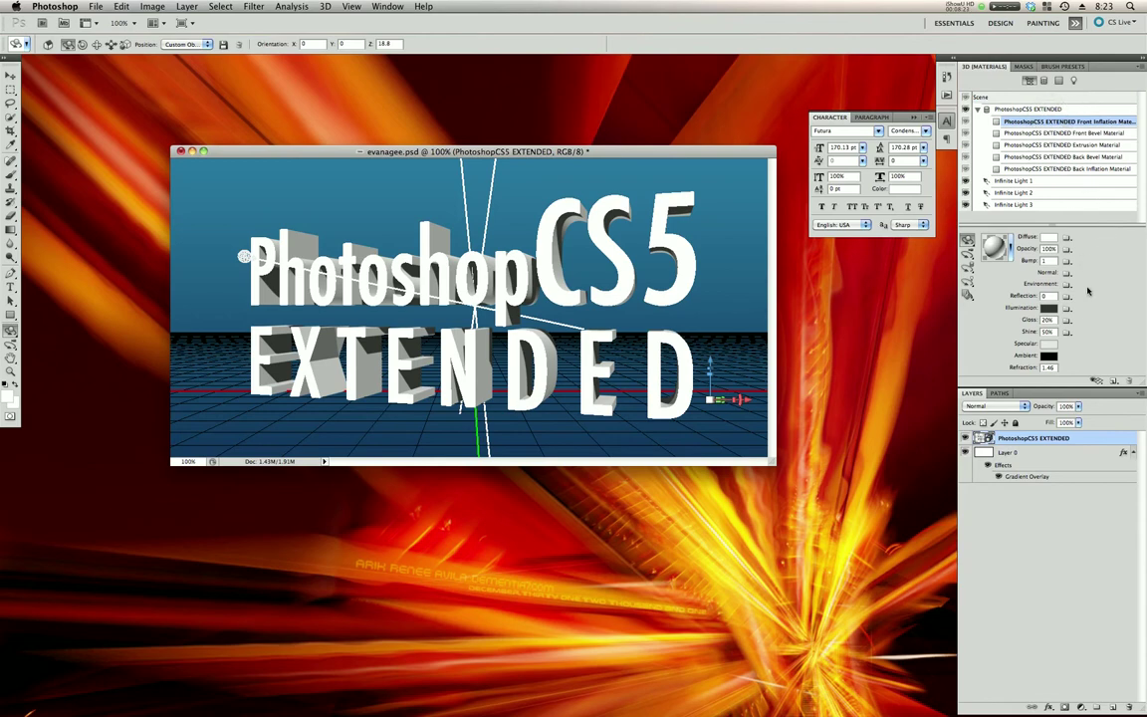
Step: Scrub the Front Inflation Material's Gloss up to 97% and Shine up to 95%
drag(1024, 320, 1068, 318)
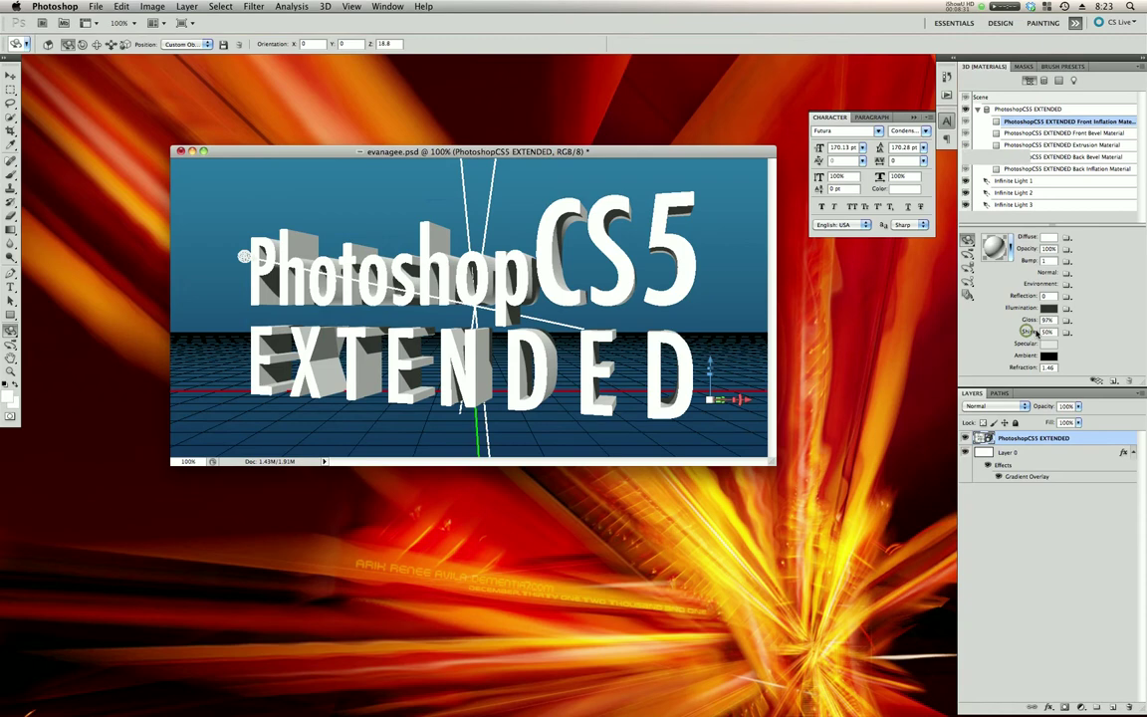
drag(1028, 331, 1080, 327)
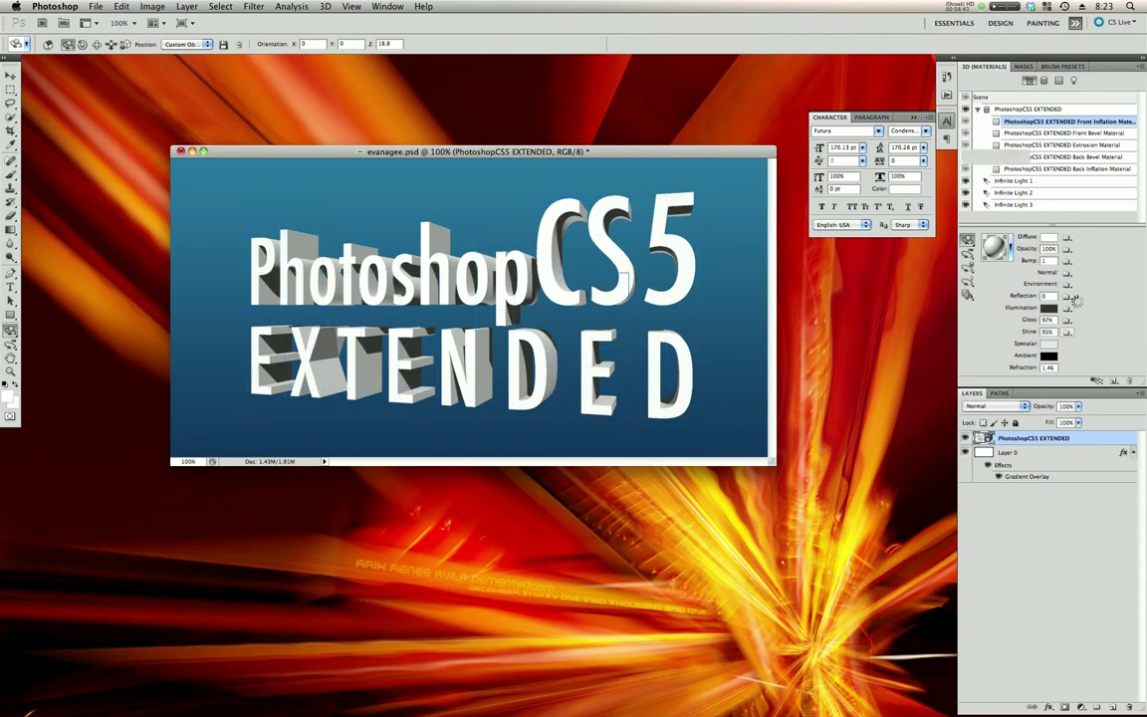
Step: Select Infinite Light 1 and toggle the infinite lights off and on to compare shading
click(1043, 180)
click(968, 180)
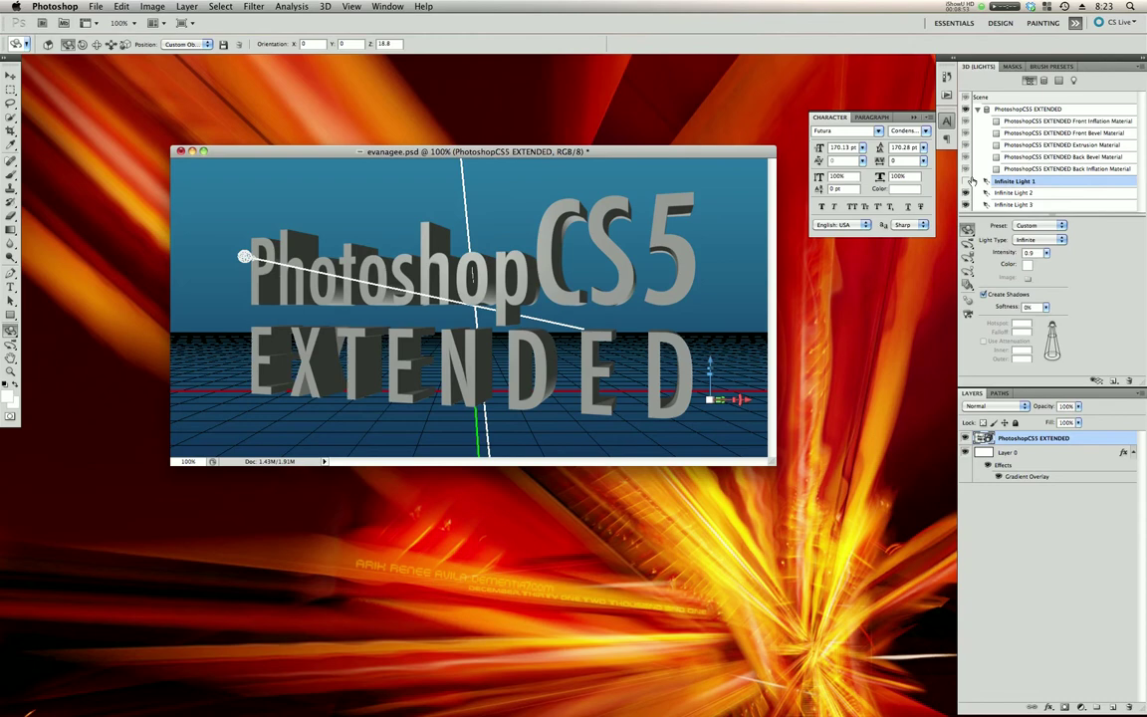
click(966, 192)
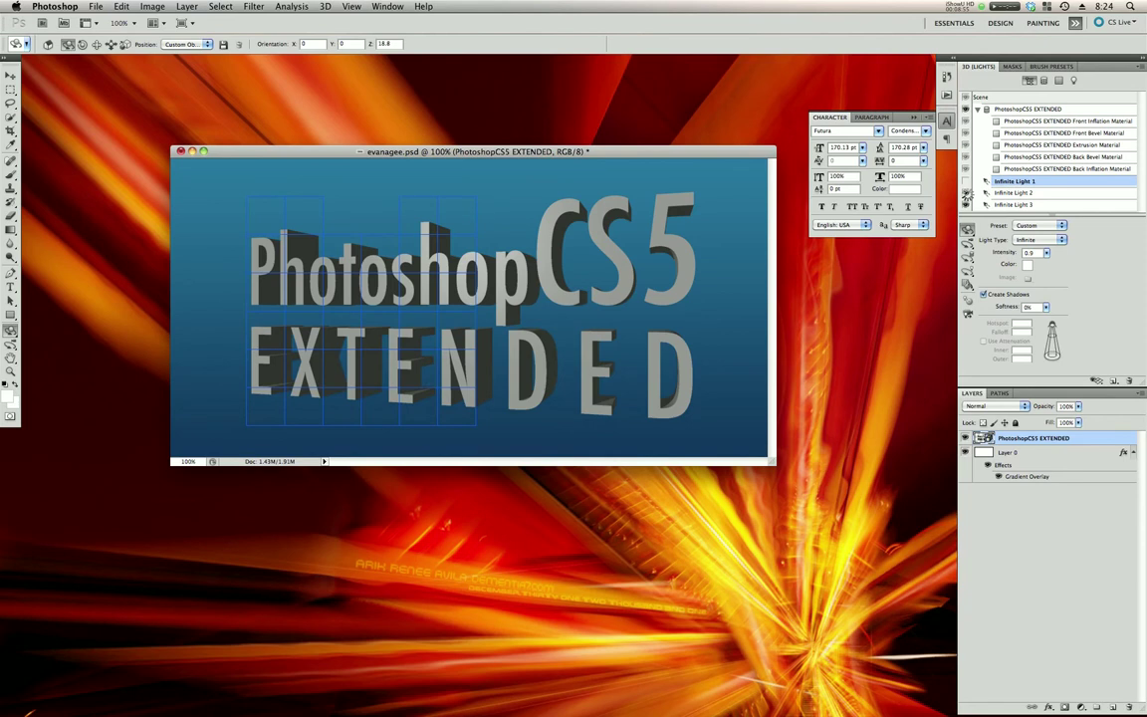
click(966, 194)
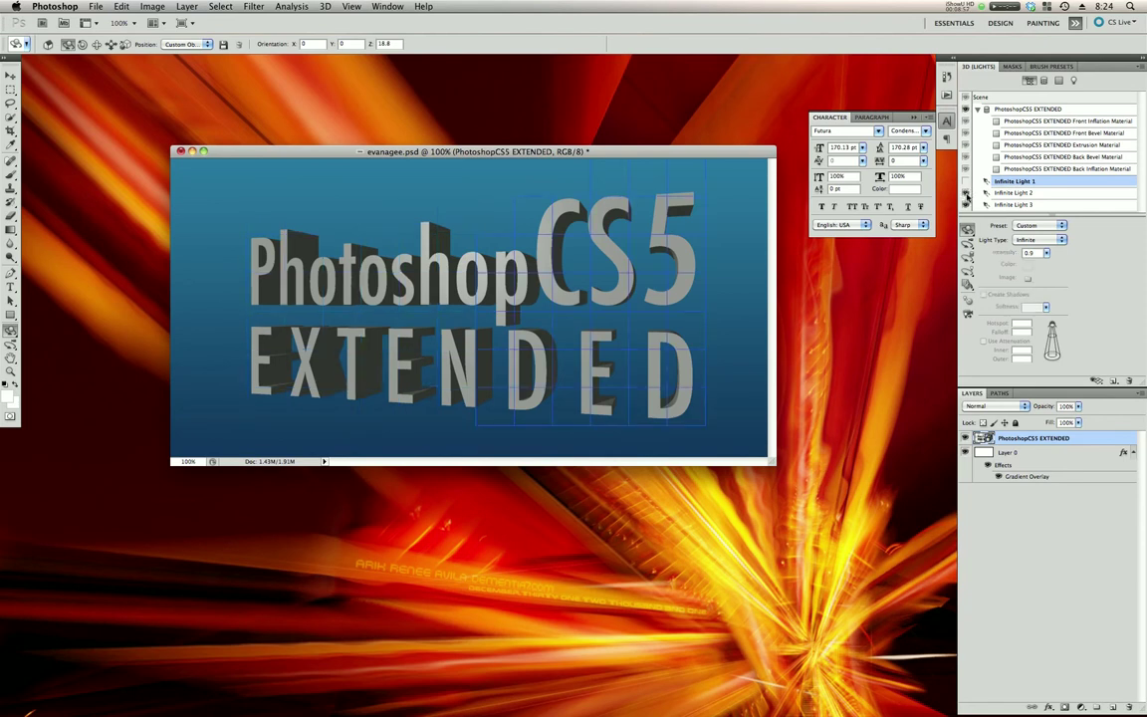
click(965, 194)
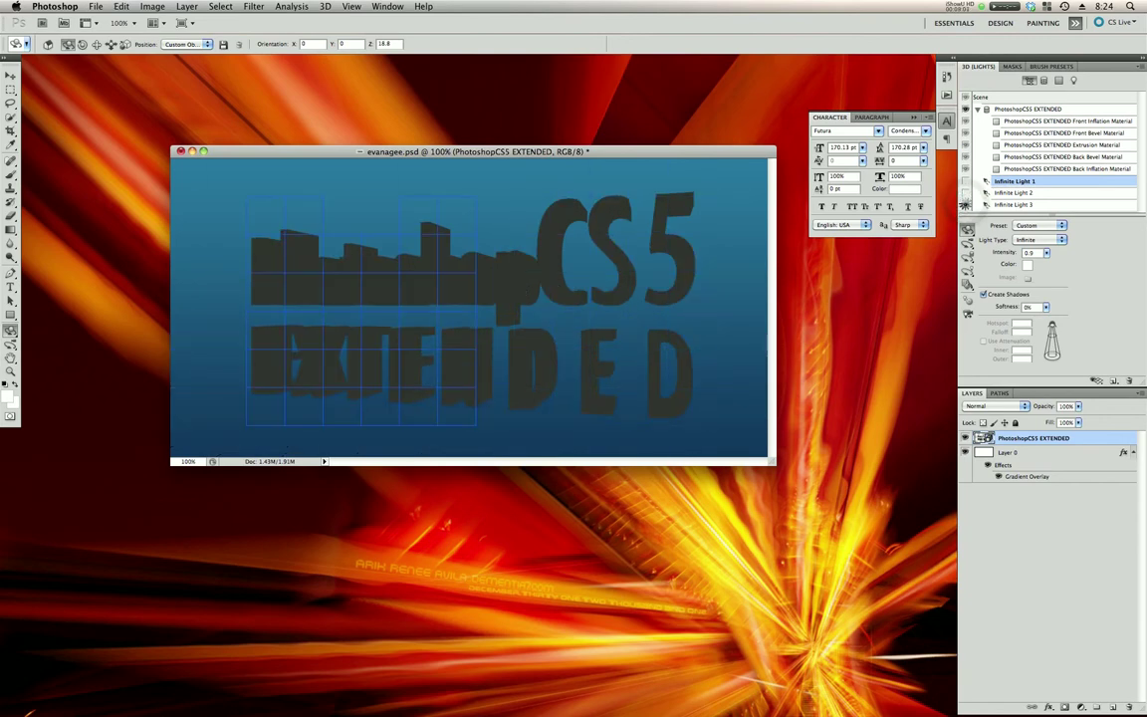
click(965, 206)
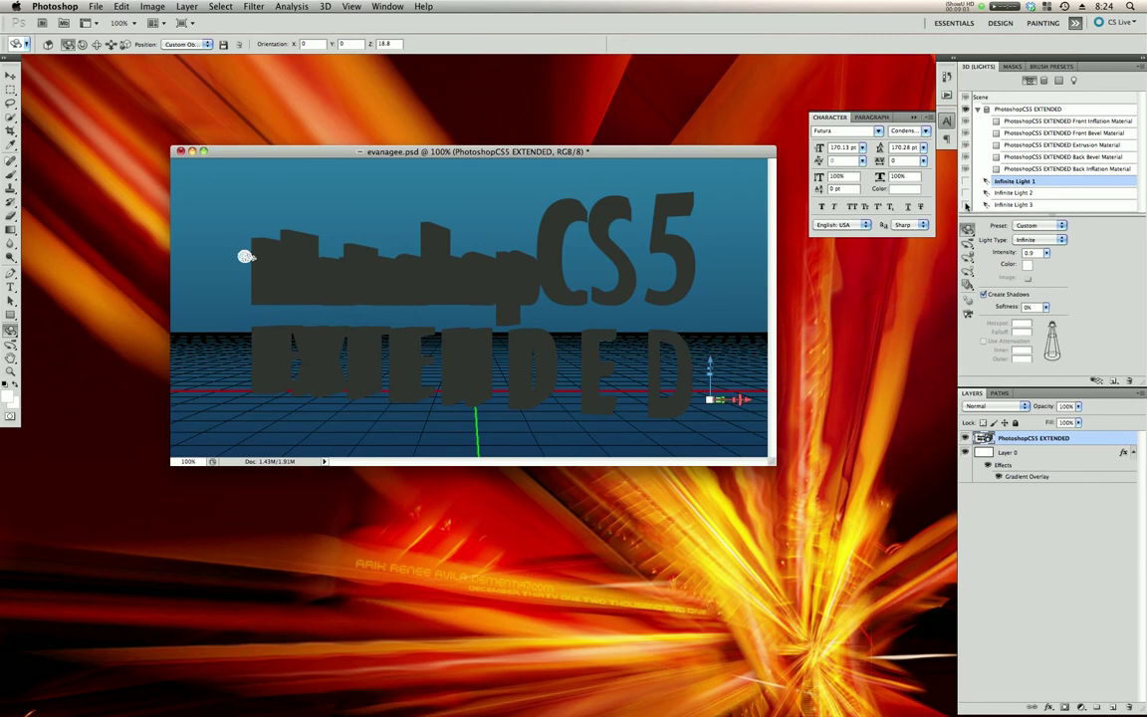
click(963, 182)
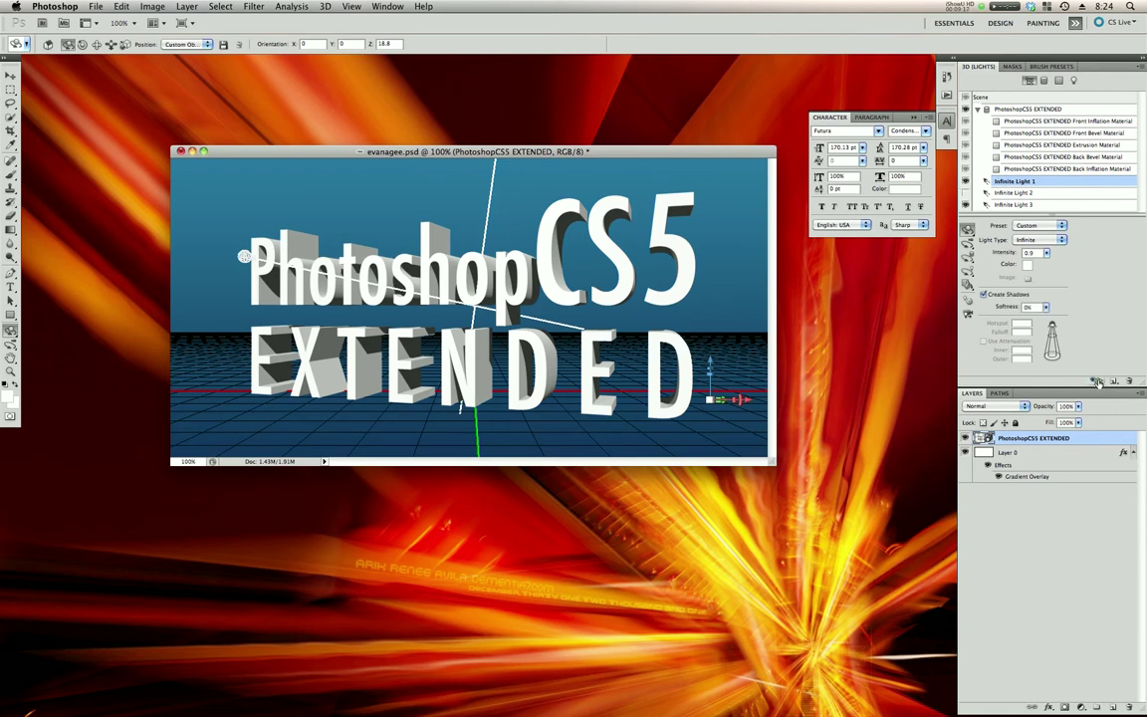
Step: Add a New Spot Light and keep the scene render quality at Ray Traced
click(1096, 382)
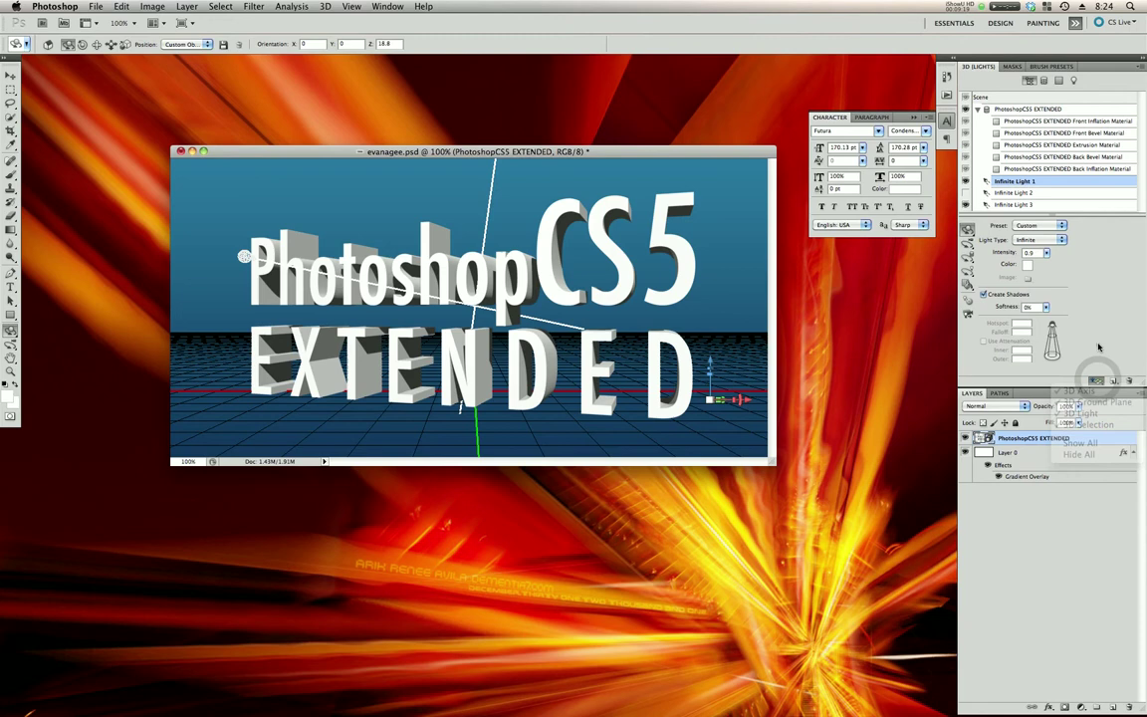
click(1113, 381)
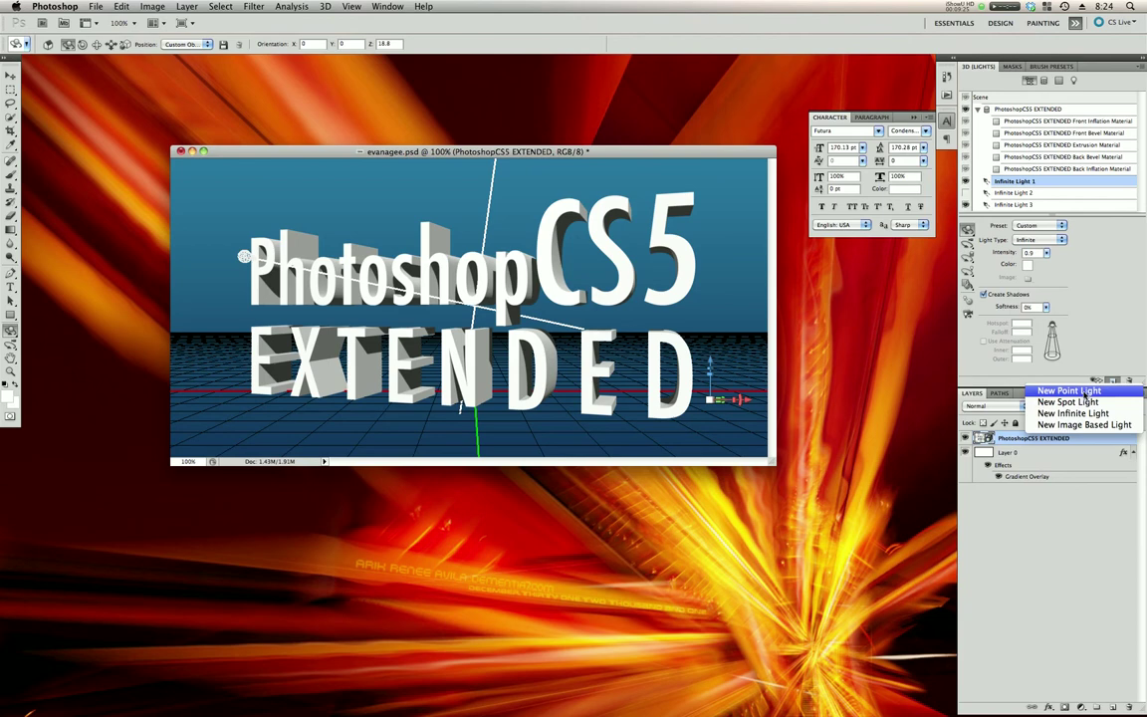
click(1067, 401)
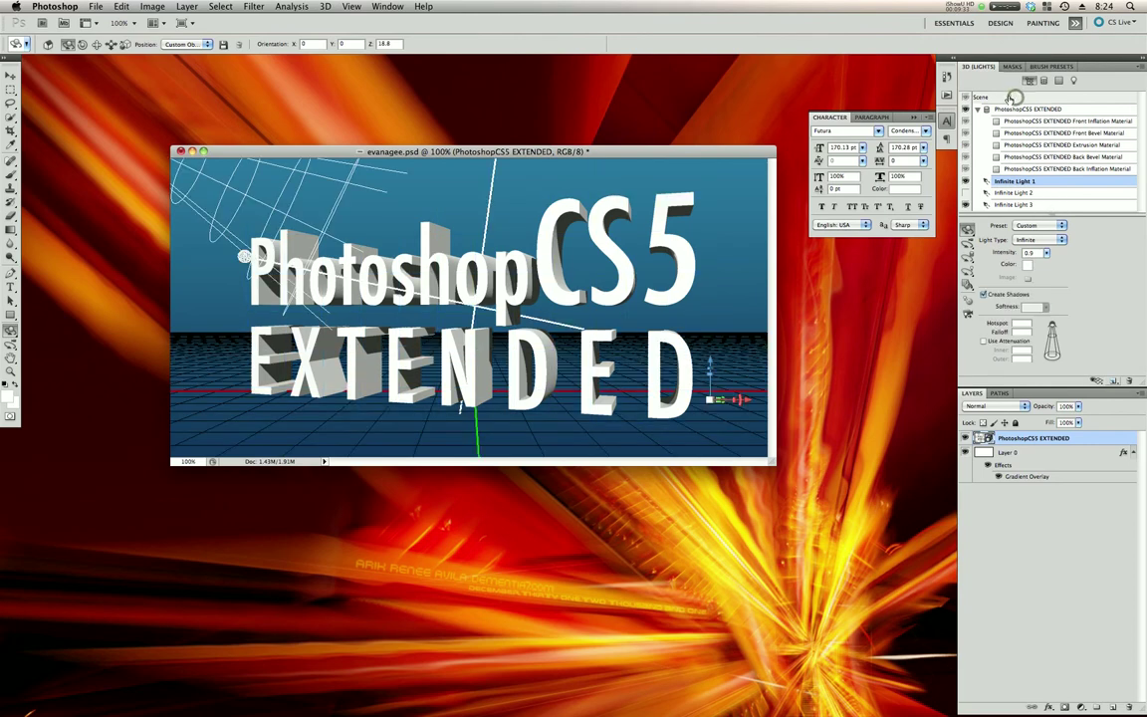
click(1013, 96)
click(1050, 266)
click(1063, 261)
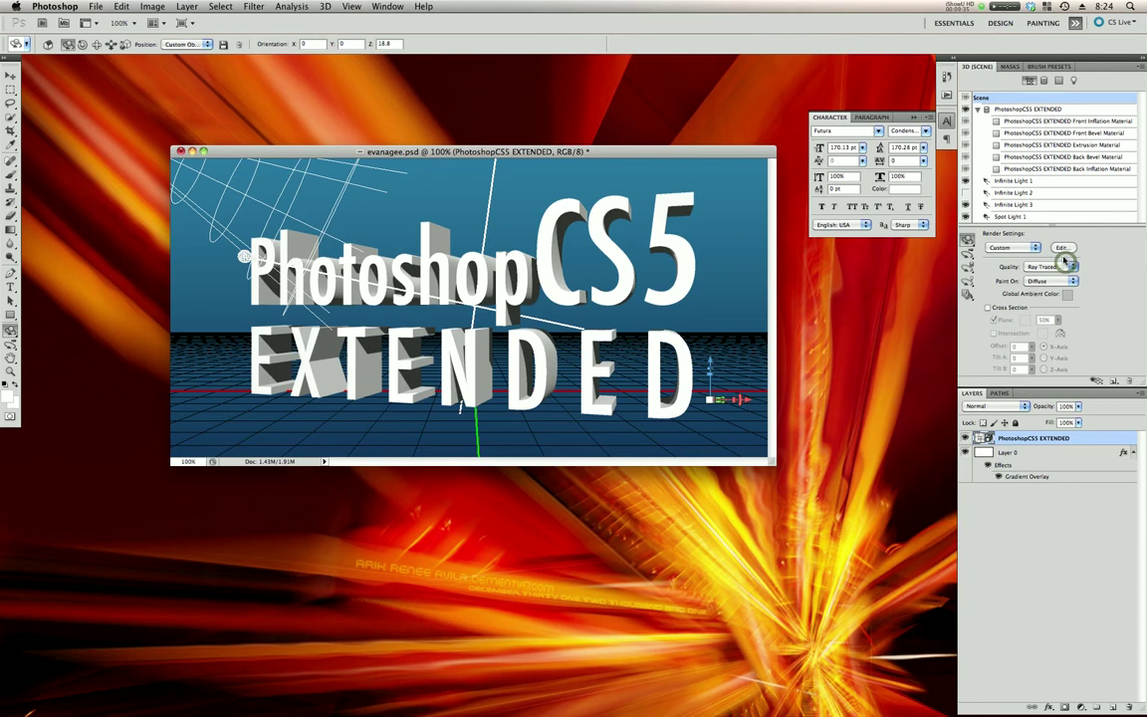
Step: Hide Infinite Lights 1–3 so only Spot Light 1 lights the text
click(1010, 216)
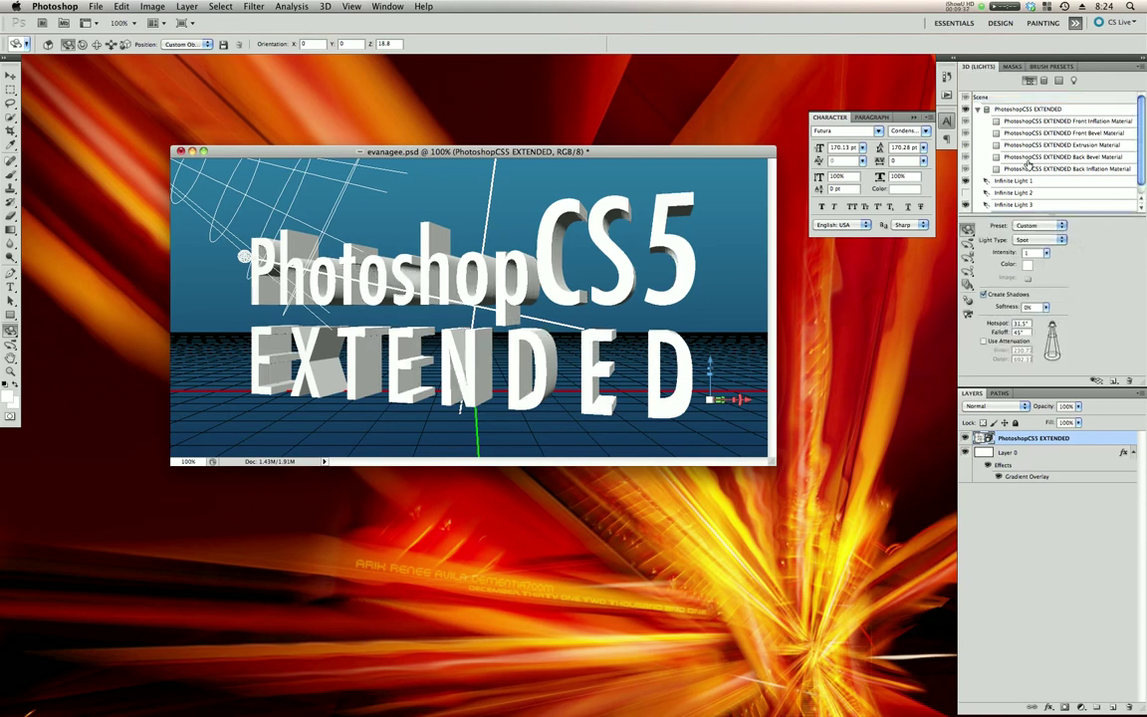
scroll(1028, 165, down, 1)
click(964, 205)
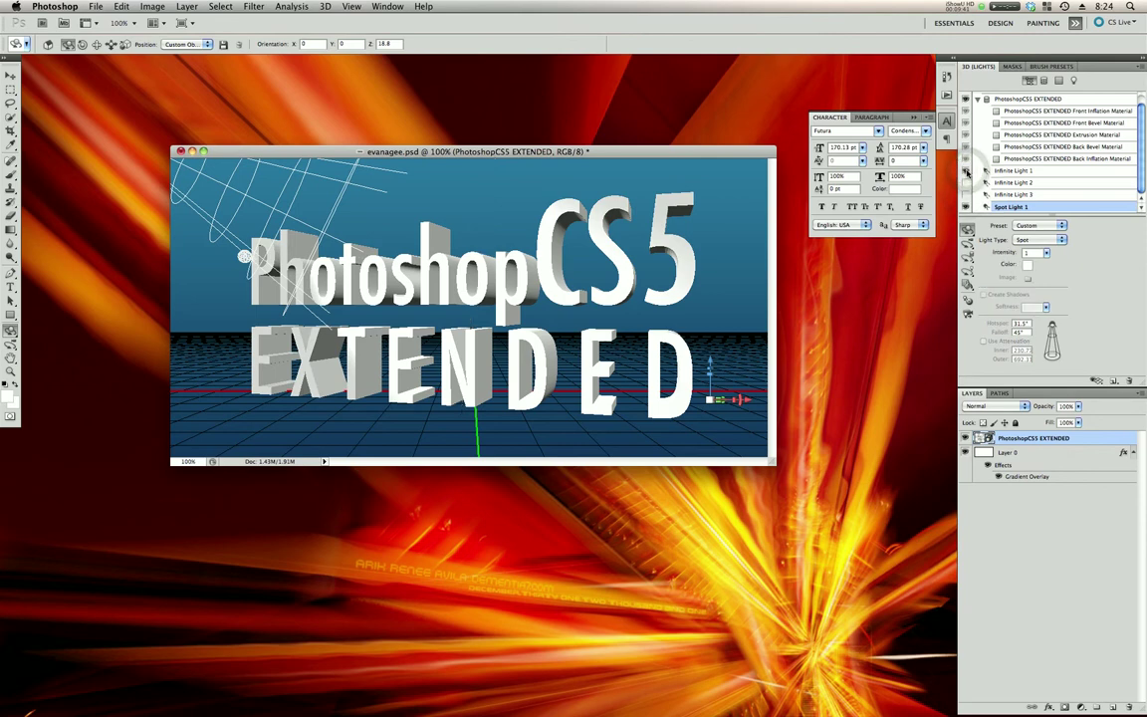
drag(965, 173, 963, 206)
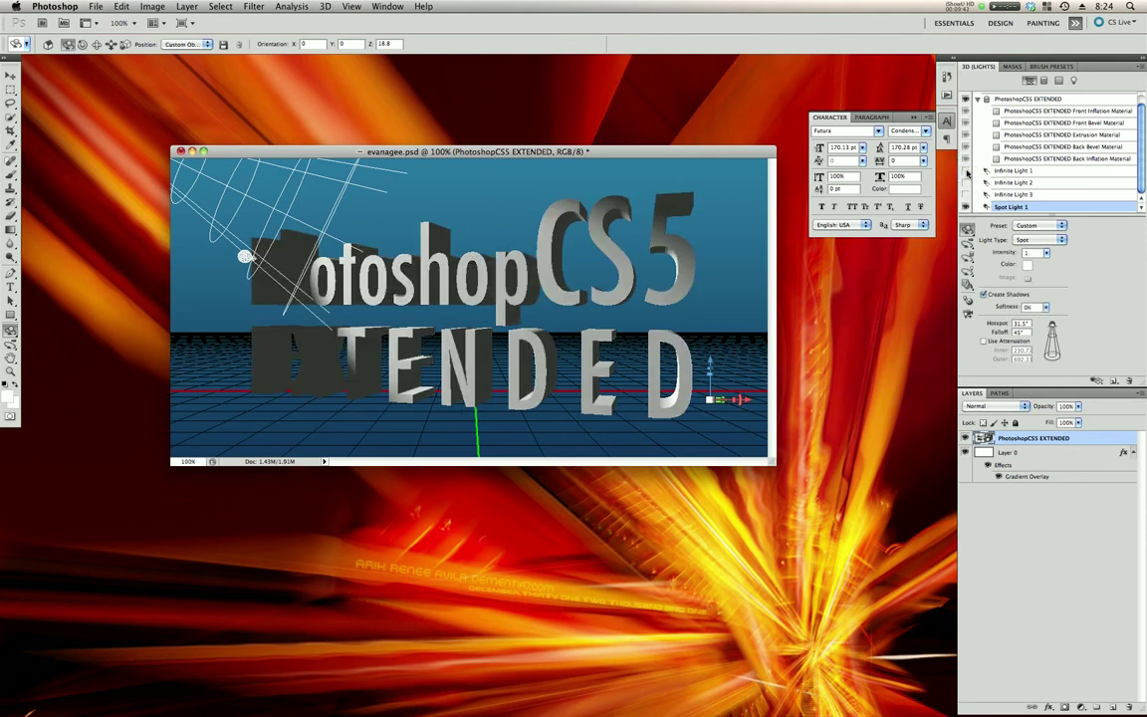
click(1055, 200)
Step: Pan Spot Light 1 over the left letters with the 3D Light Pan Tool and rotate it toward the text
click(965, 267)
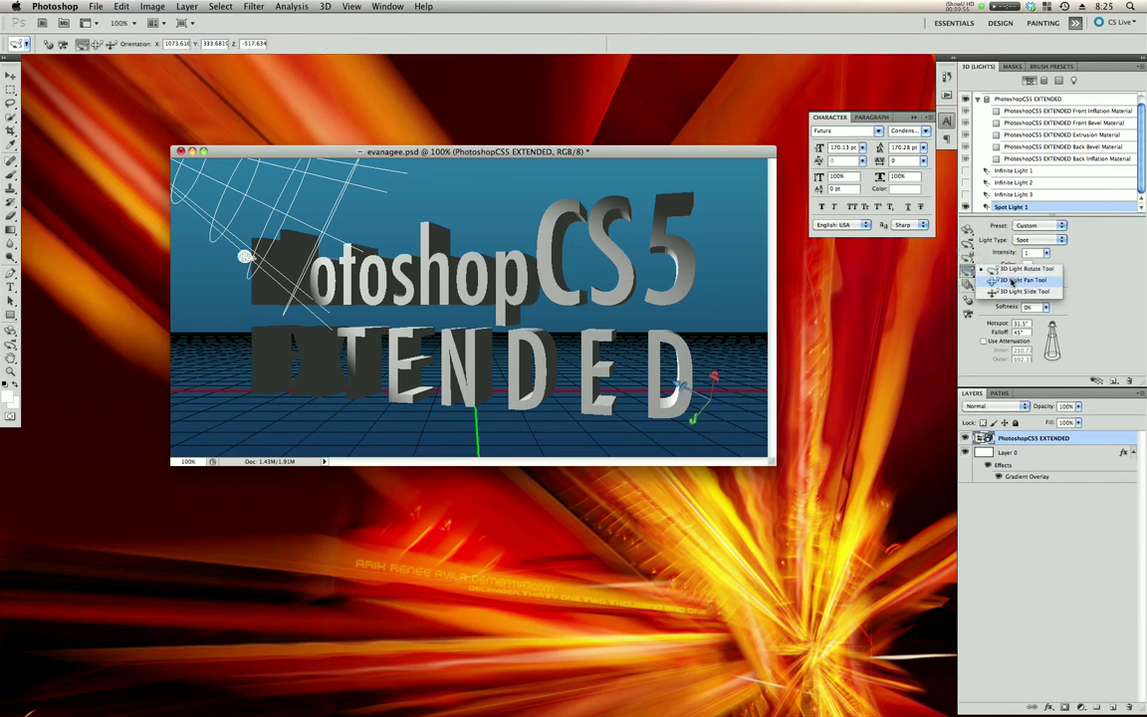
click(1015, 281)
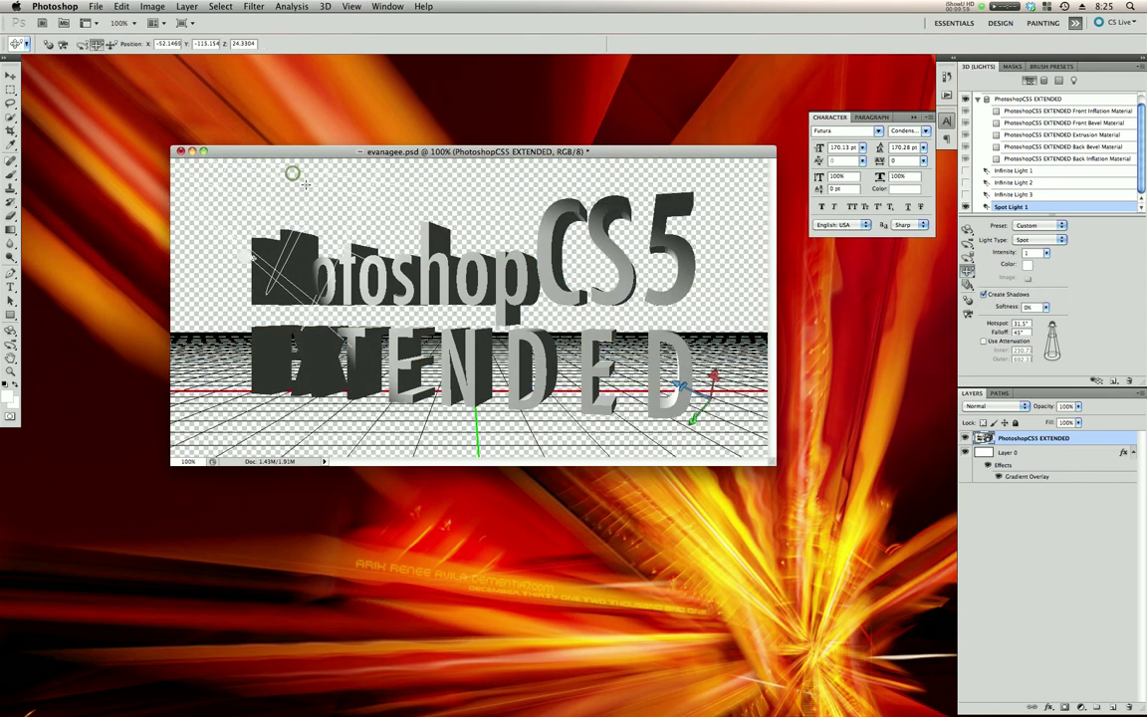
mouse_move(305, 183)
mouse_down()
mouse_move(484, 213)
mouse_move(309, 217)
mouse_up()
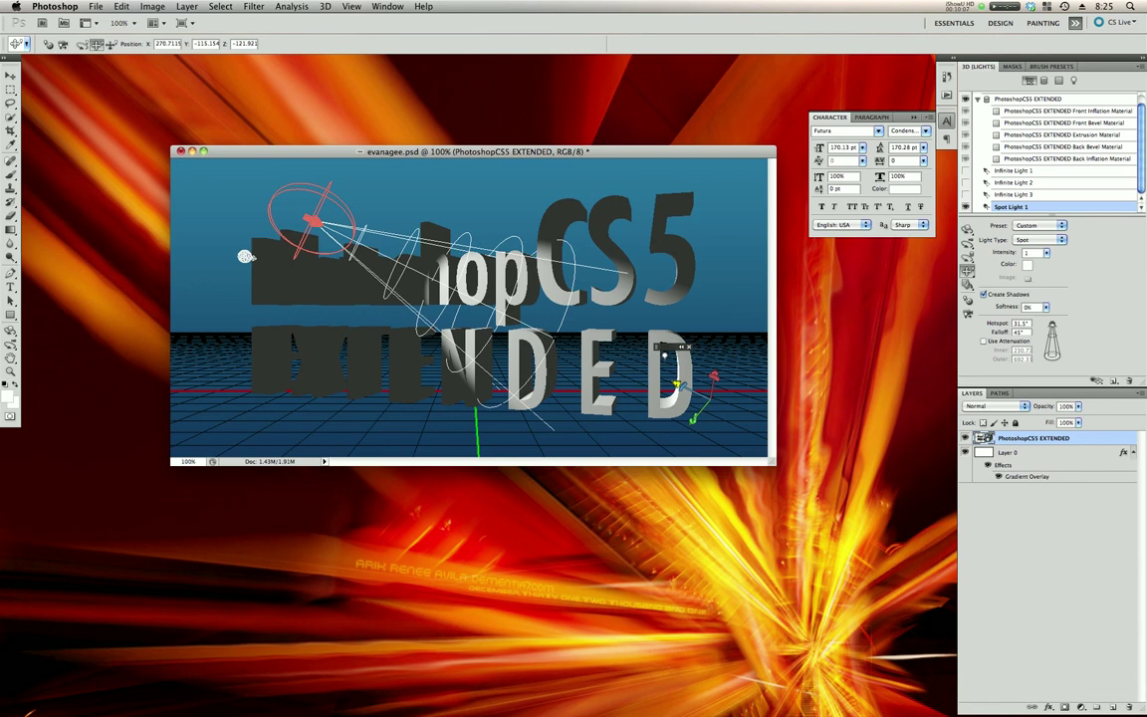
mouse_move(245, 257)
mouse_down()
mouse_move(257, 257)
mouse_move(247, 257)
mouse_up()
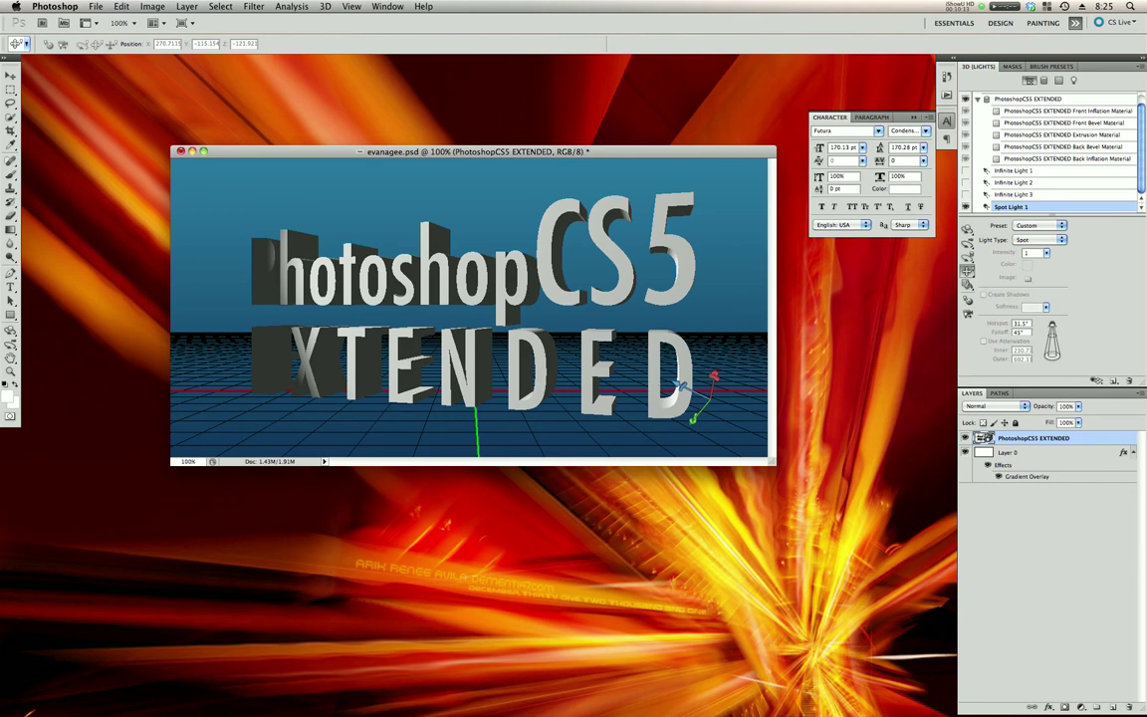
drag(244, 257, 249, 257)
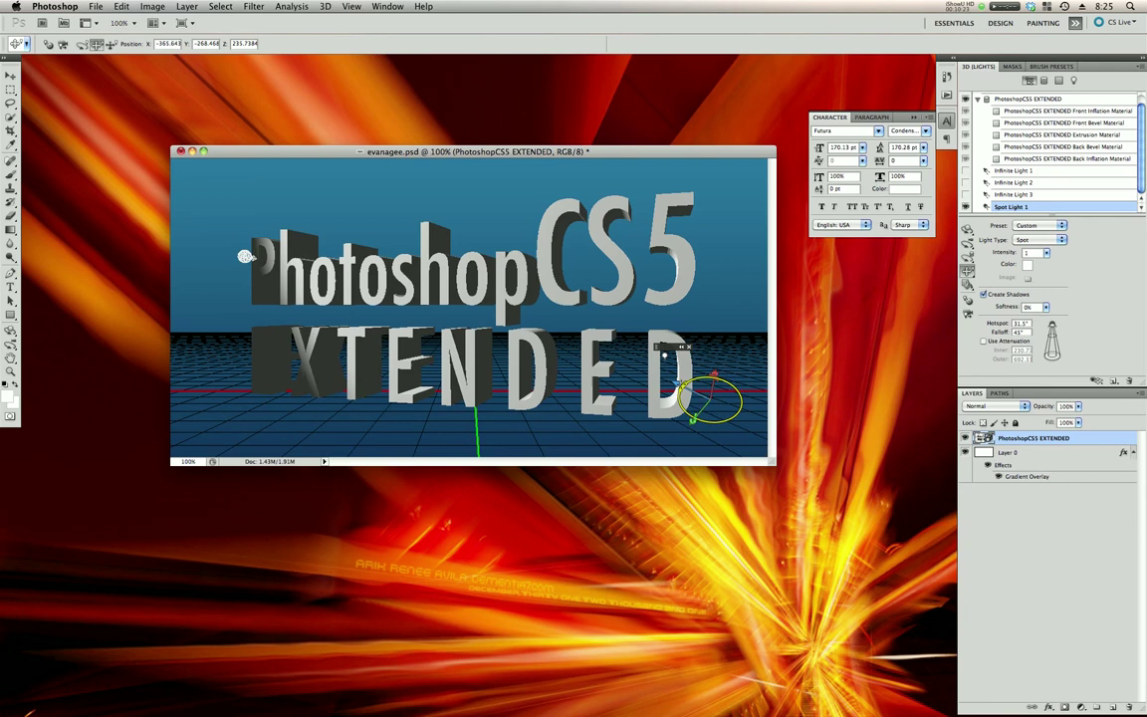
drag(685, 397, 679, 399)
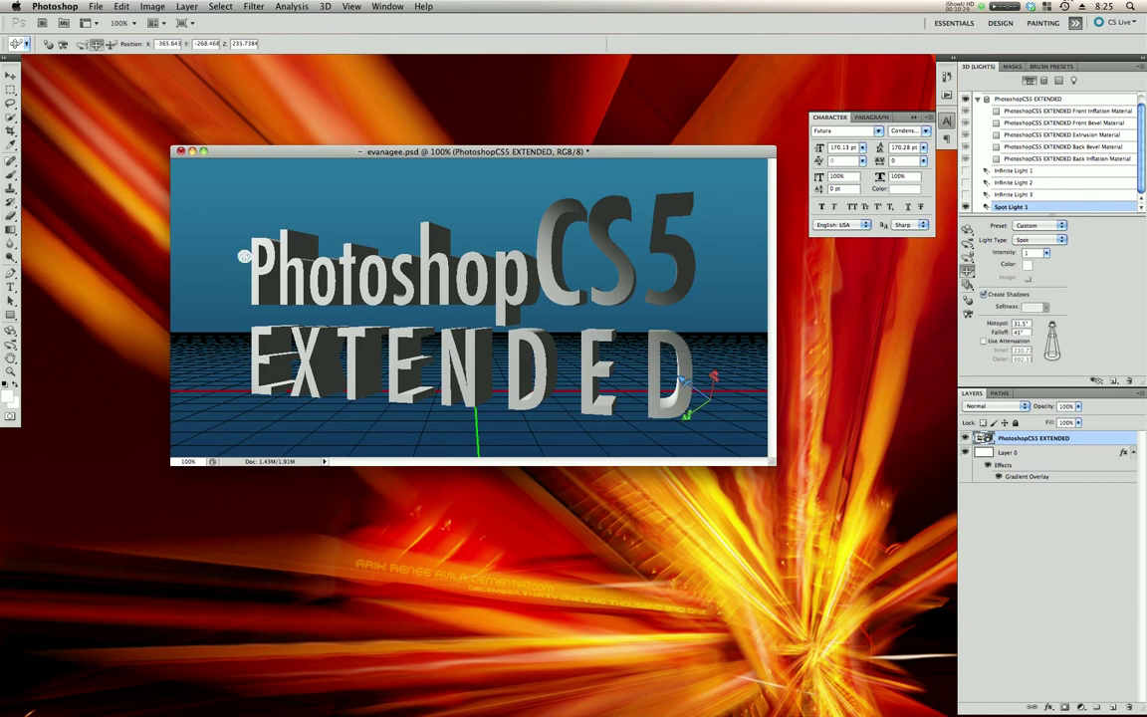
scroll(1035, 129, up, 1)
Step: Set the scene Quality to Ray Traced, let the text render, then stop it with Esc
click(1037, 97)
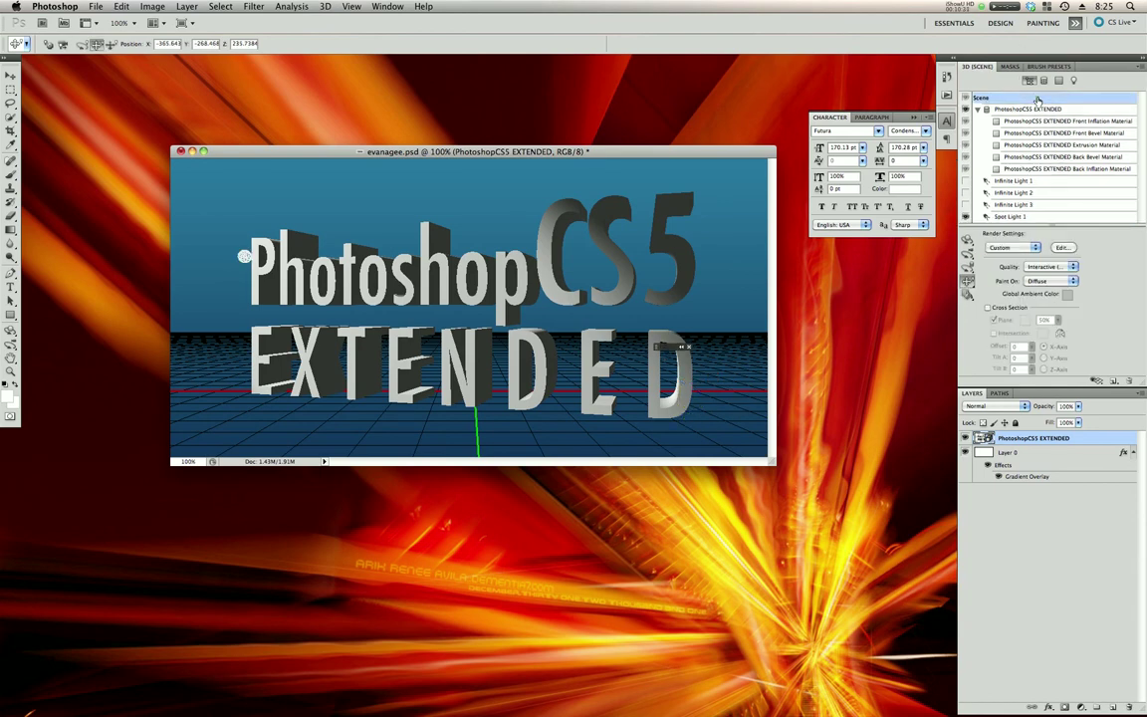
click(1063, 266)
click(1055, 287)
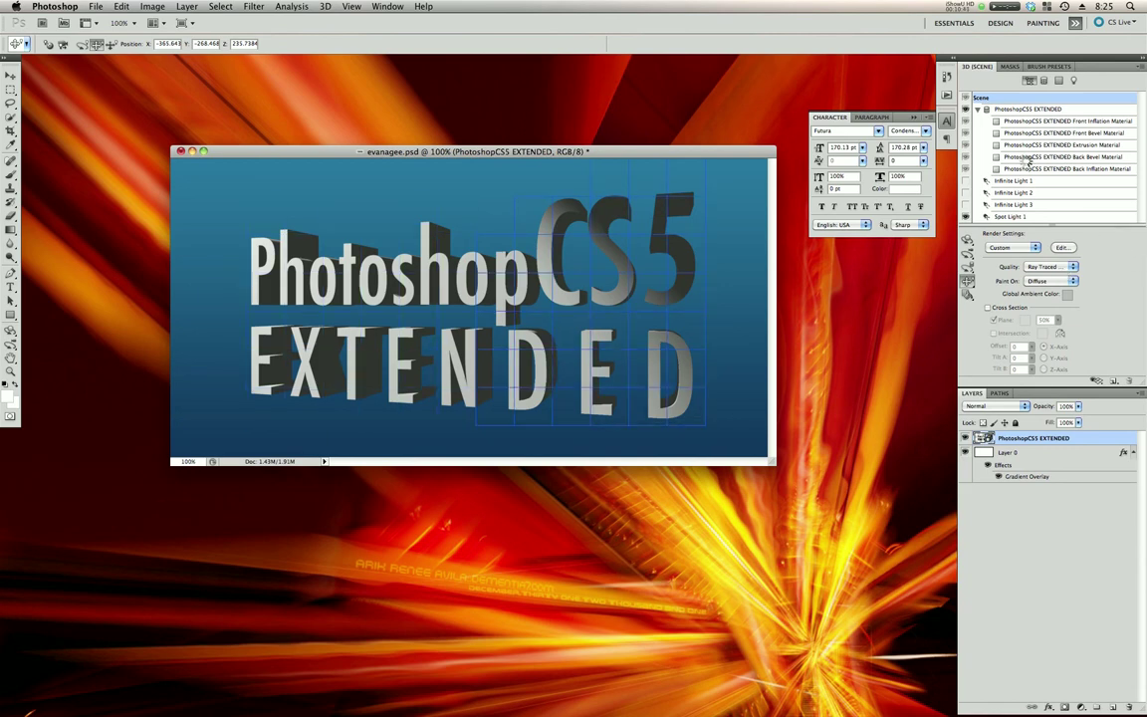
click(965, 185)
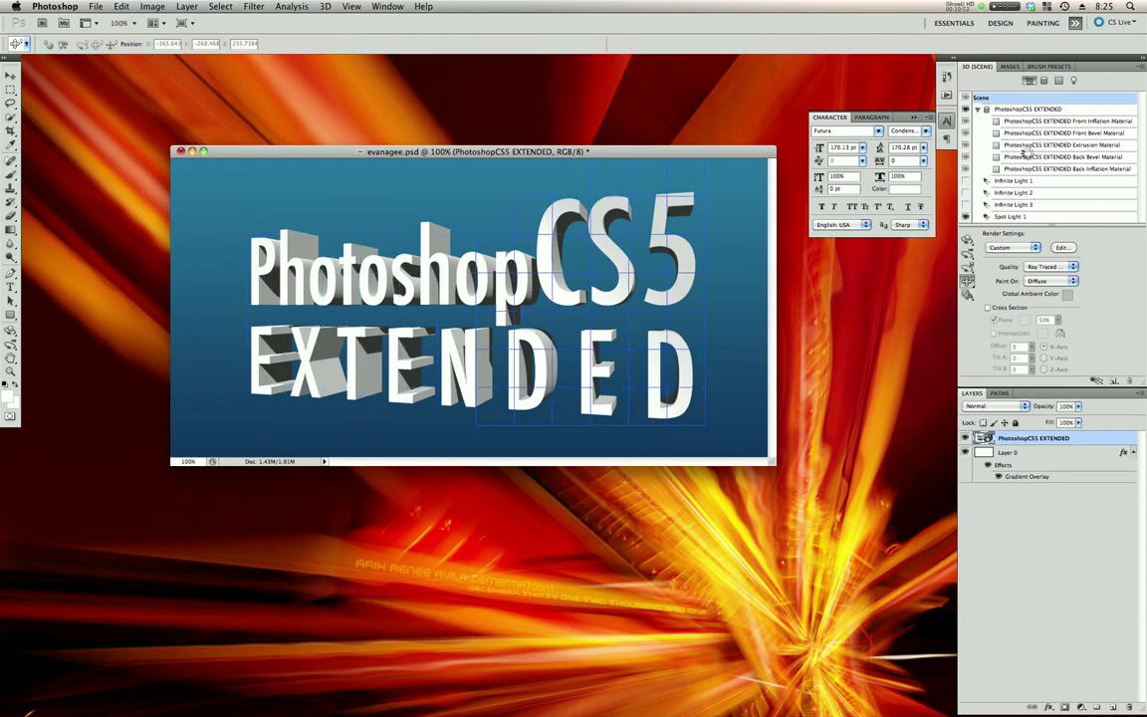
key(Escape)
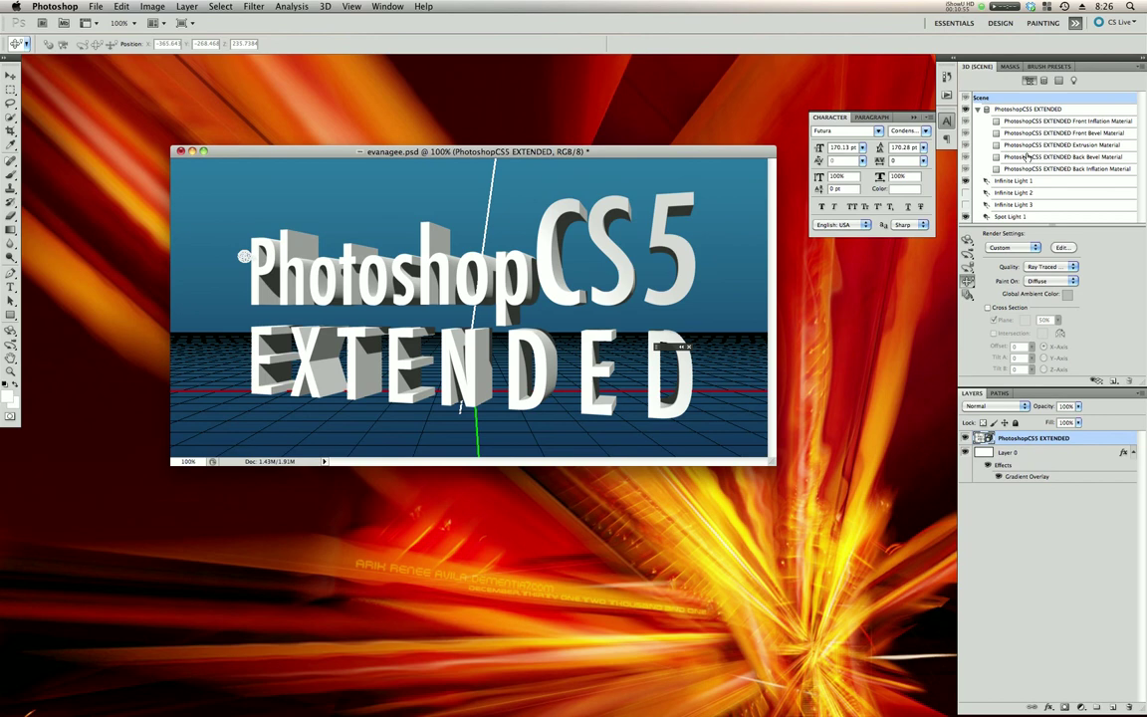